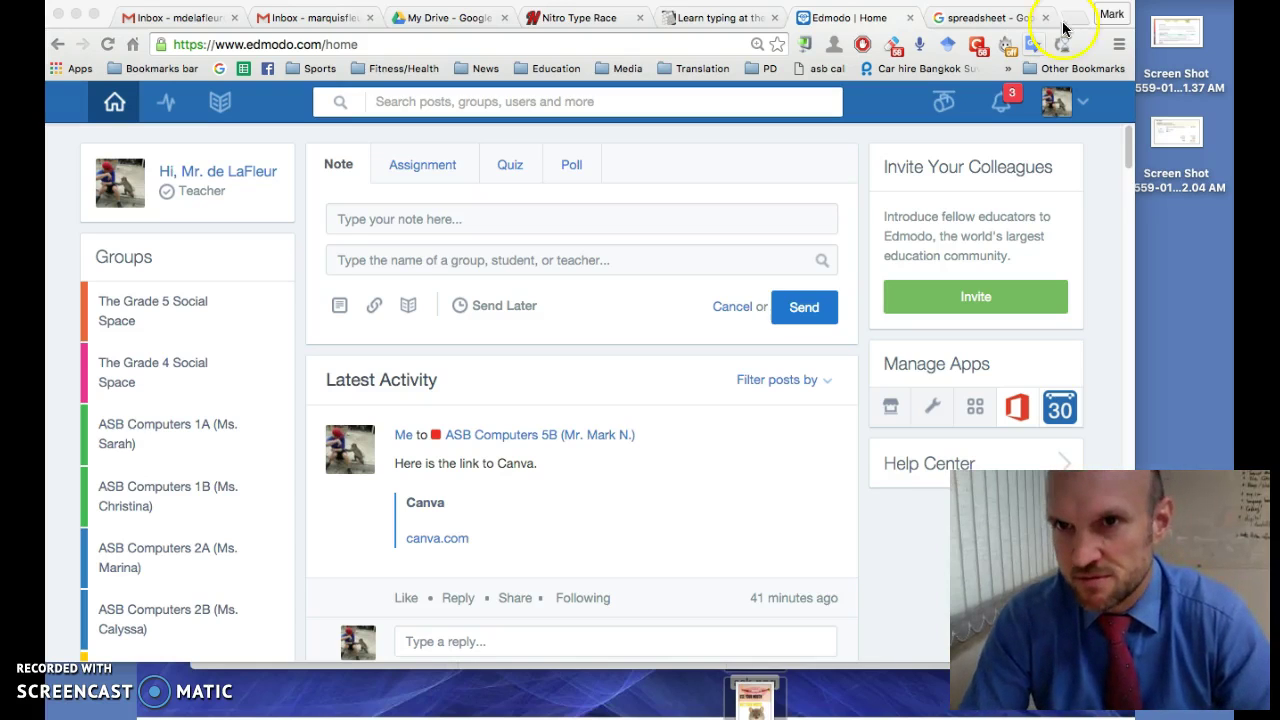
Look at the example spreadsheet image in the search results, and create an Excel Online file named mathpractice from Edmodo.
{"action": "left_click", "coordinate": [980, 17]}
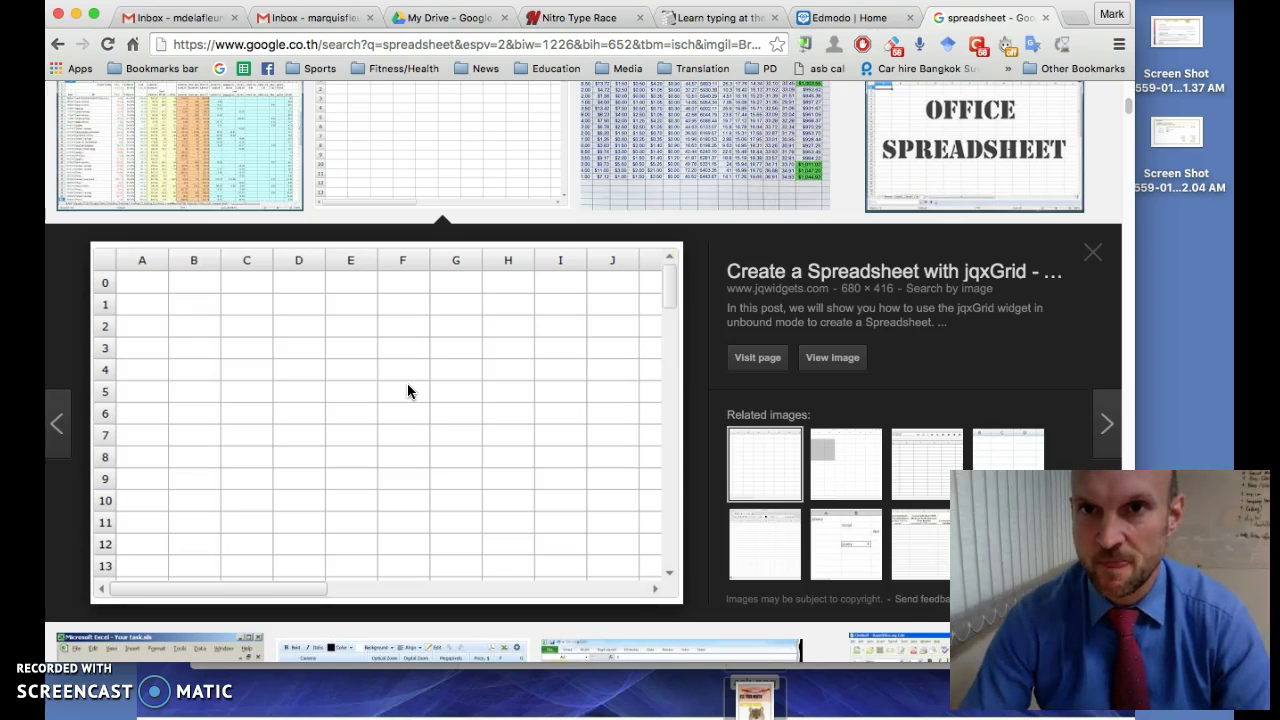
{"action": "left_click", "coordinate": [840, 18]}
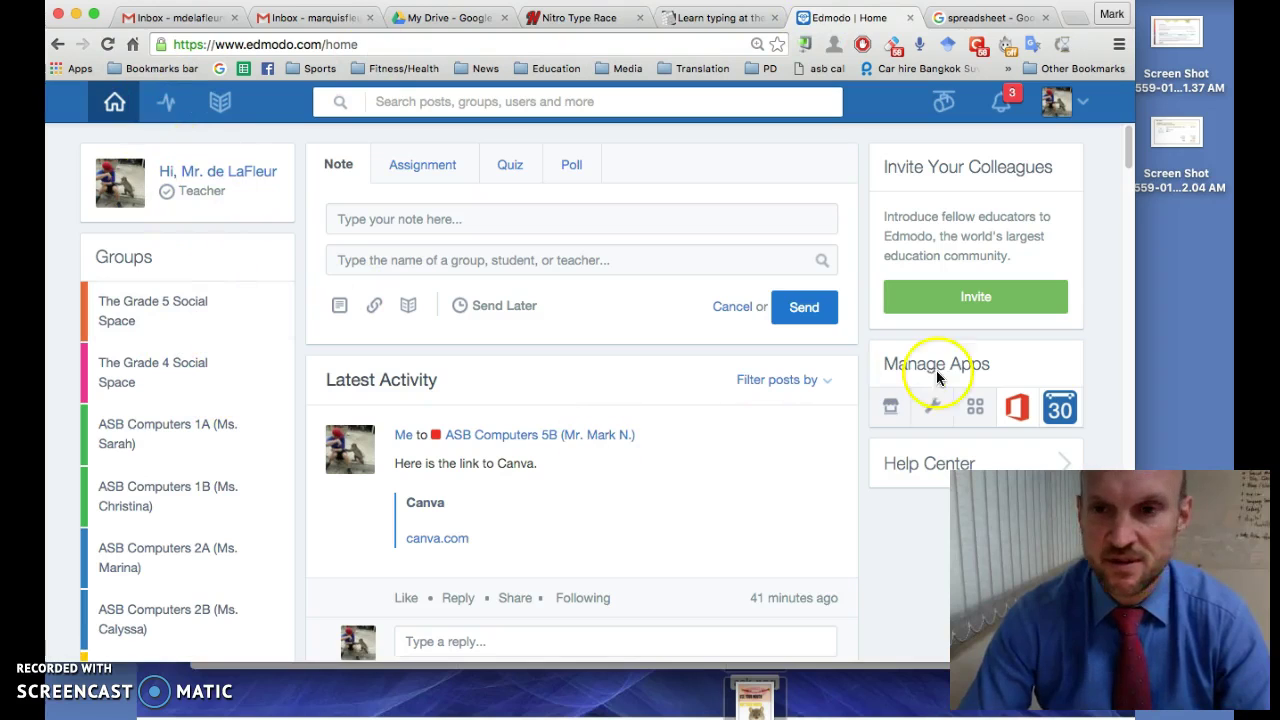
{"action": "left_click", "coordinate": [1017, 409]}
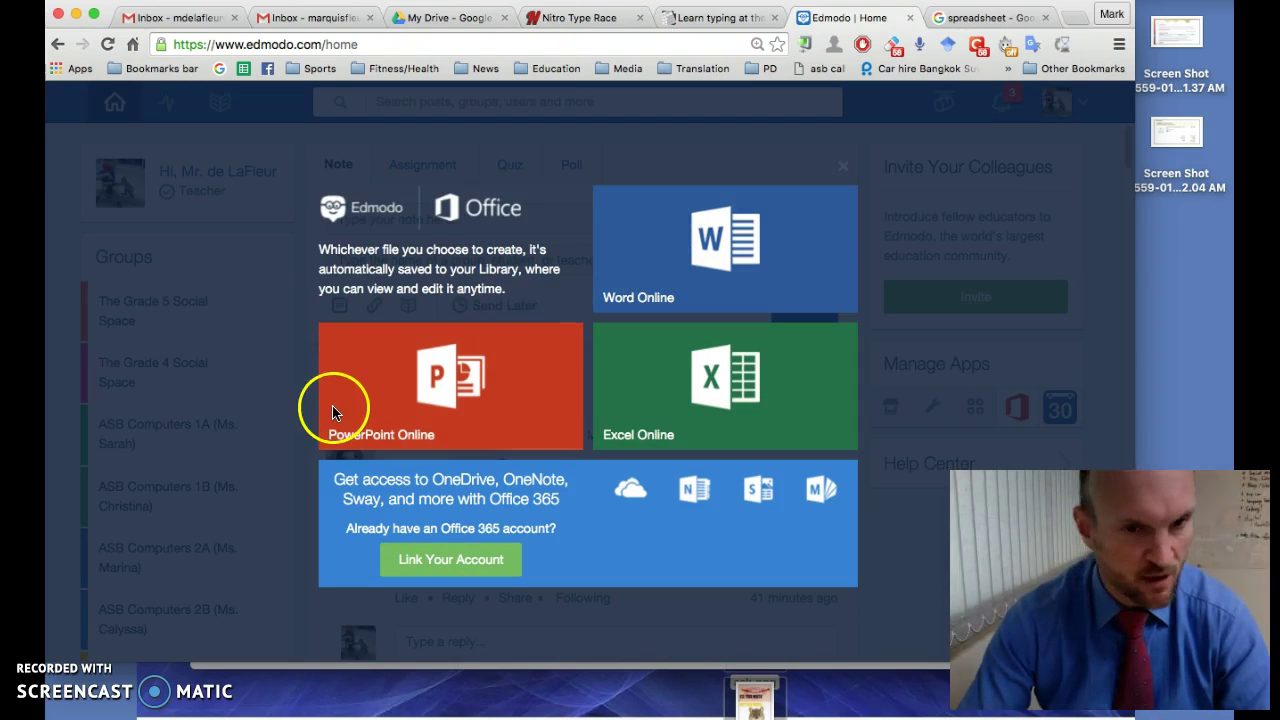
{"action": "left_click", "coordinate": [731, 377]}
{"action": "left_click", "coordinate": [672, 249]}
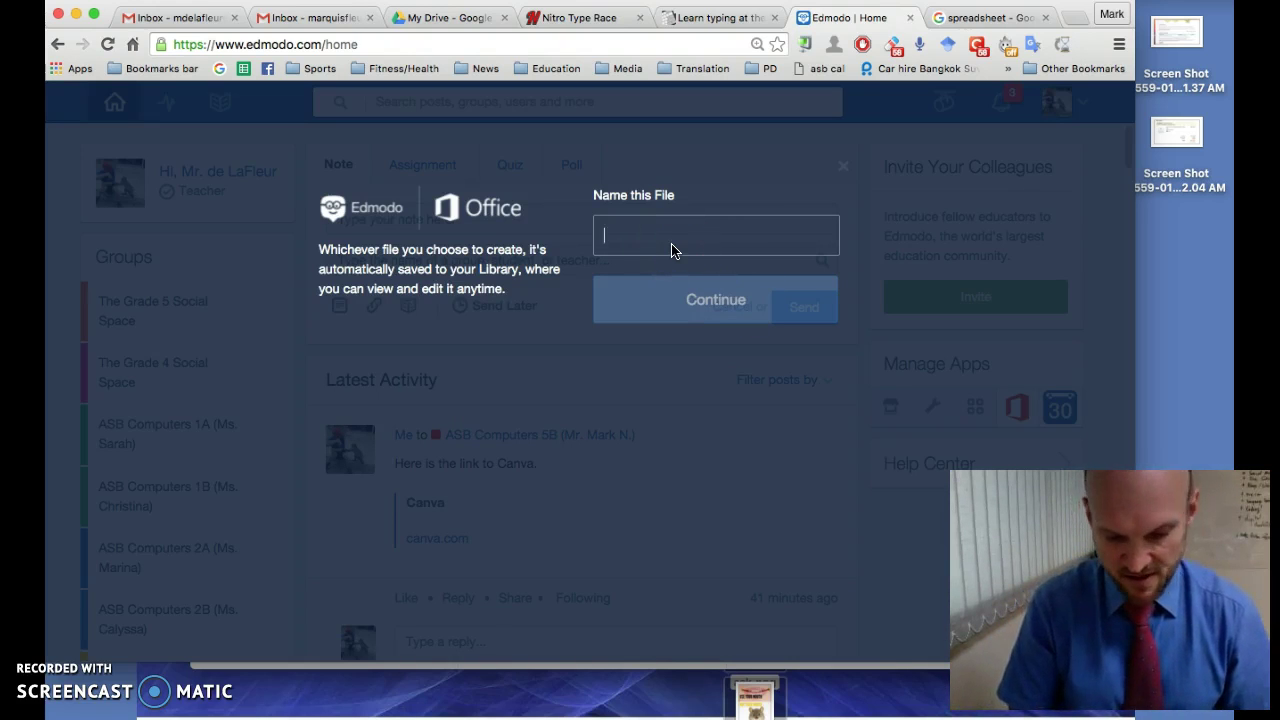
{"action": "type", "text": "mathprac"}
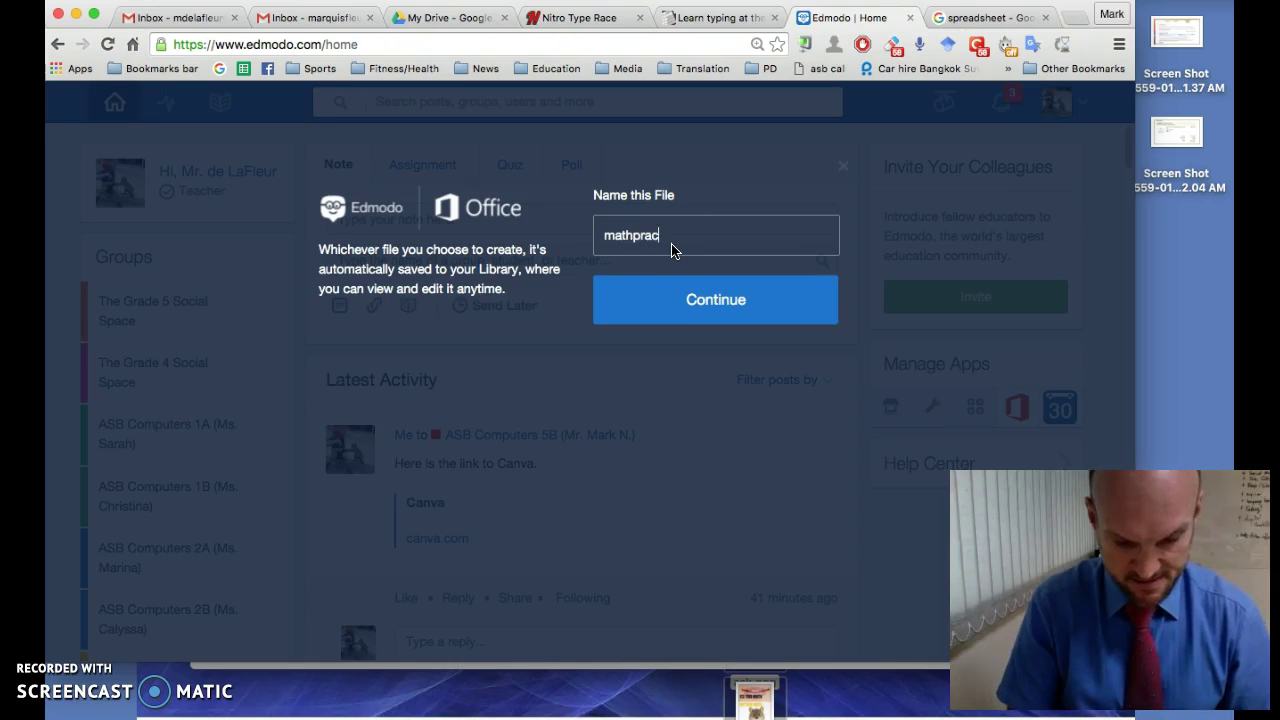
{"action": "type", "text": "tice"}
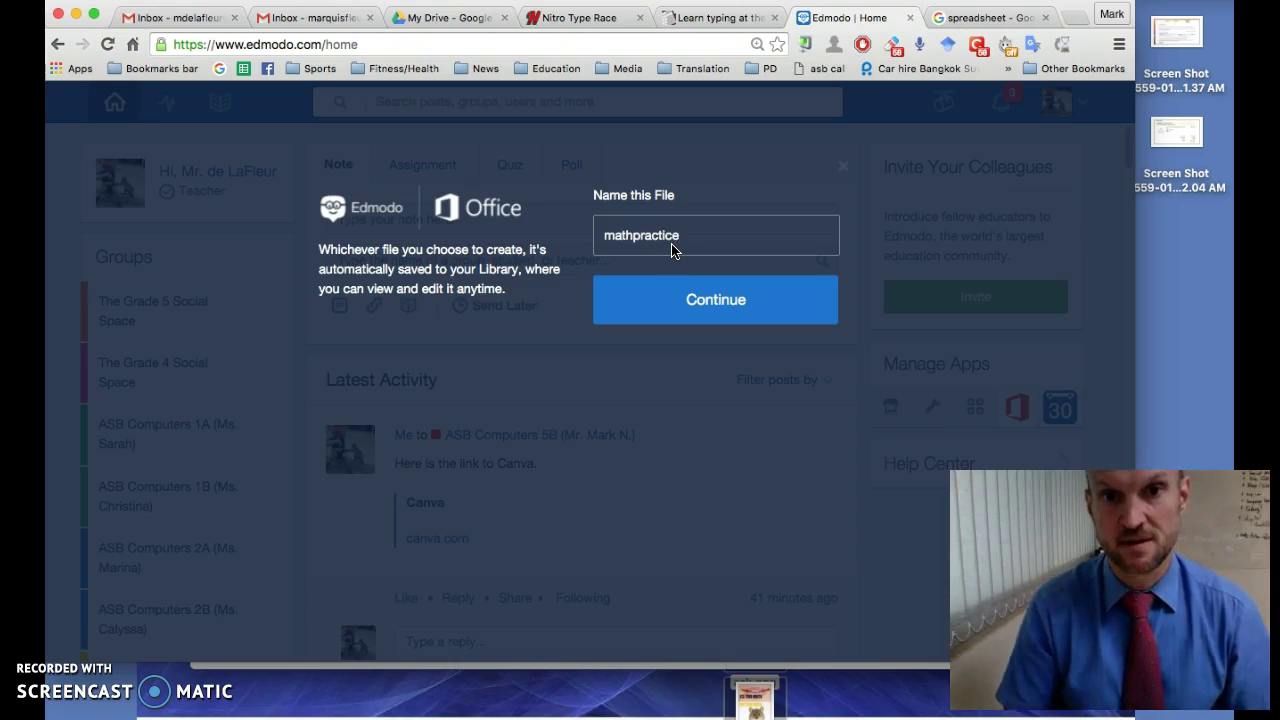
{"action": "left_click", "coordinate": [737, 292]}
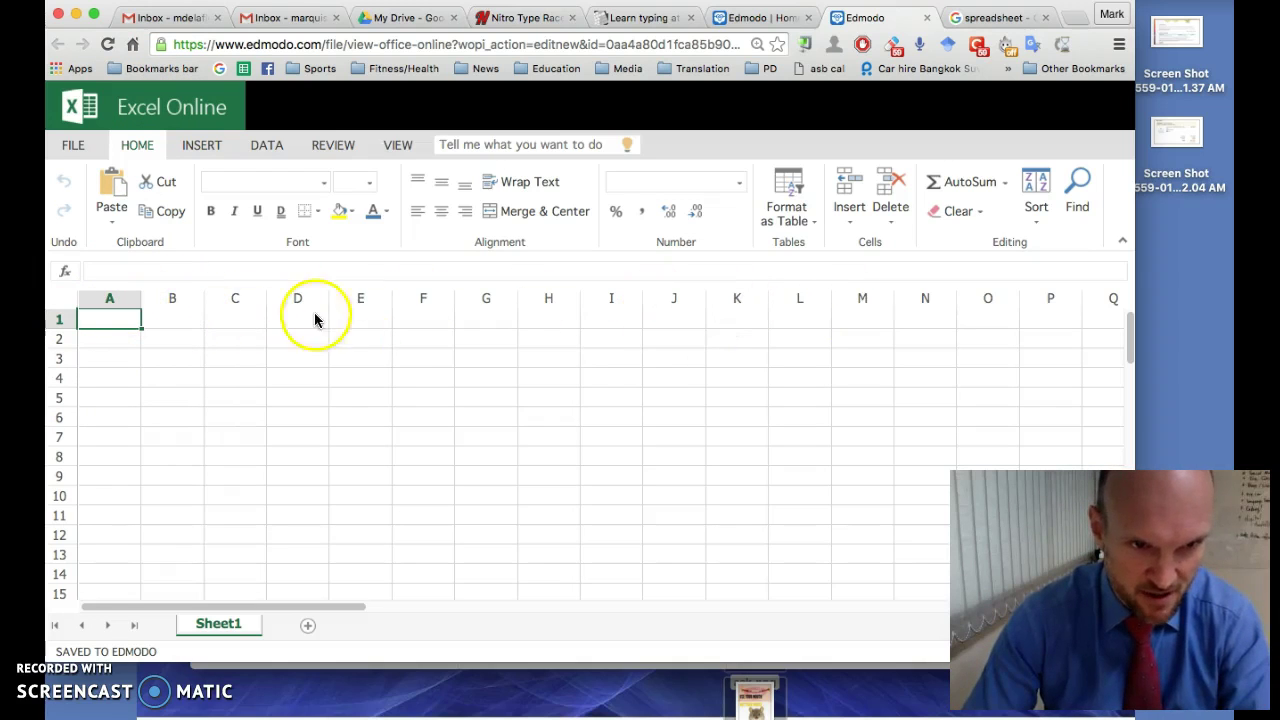
Fill the whole of column E with standard orange and enter "column" in cell E2.
{"action": "left_click", "coordinate": [360, 292]}
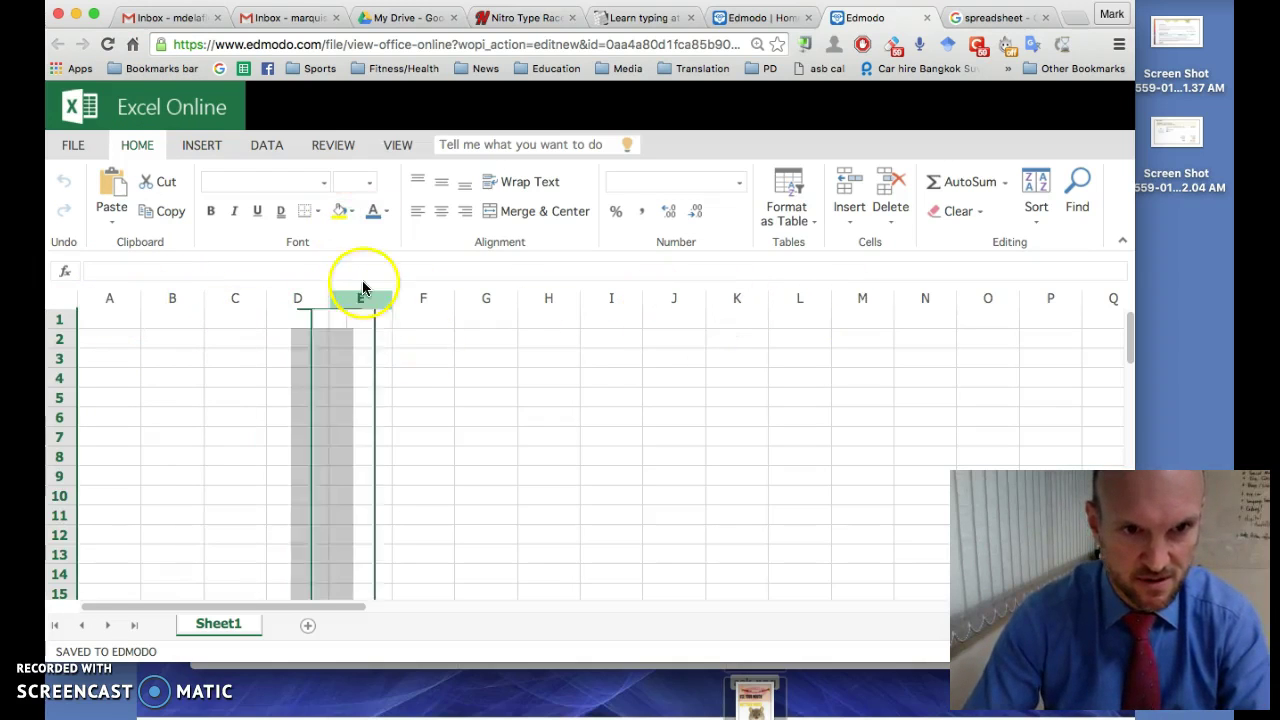
{"action": "left_click", "coordinate": [340, 211]}
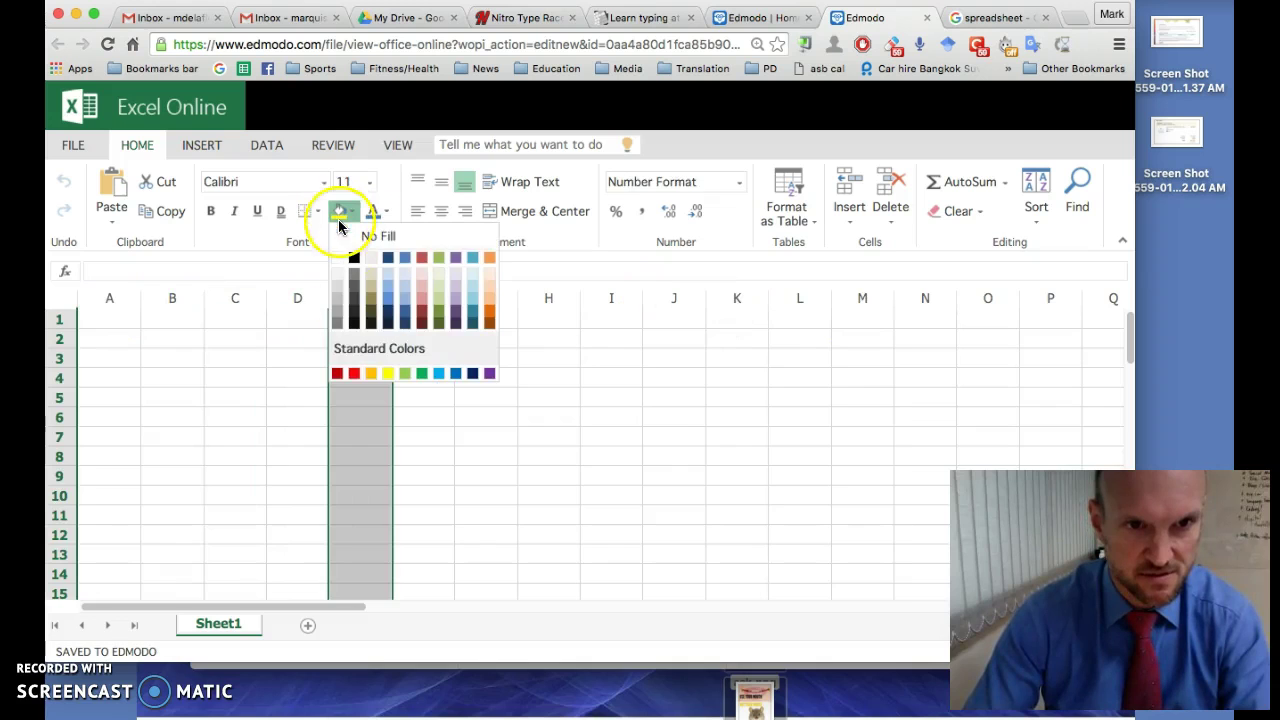
{"action": "left_click", "coordinate": [371, 373]}
{"action": "left_click", "coordinate": [362, 339]}
{"action": "type", "text": "c"}
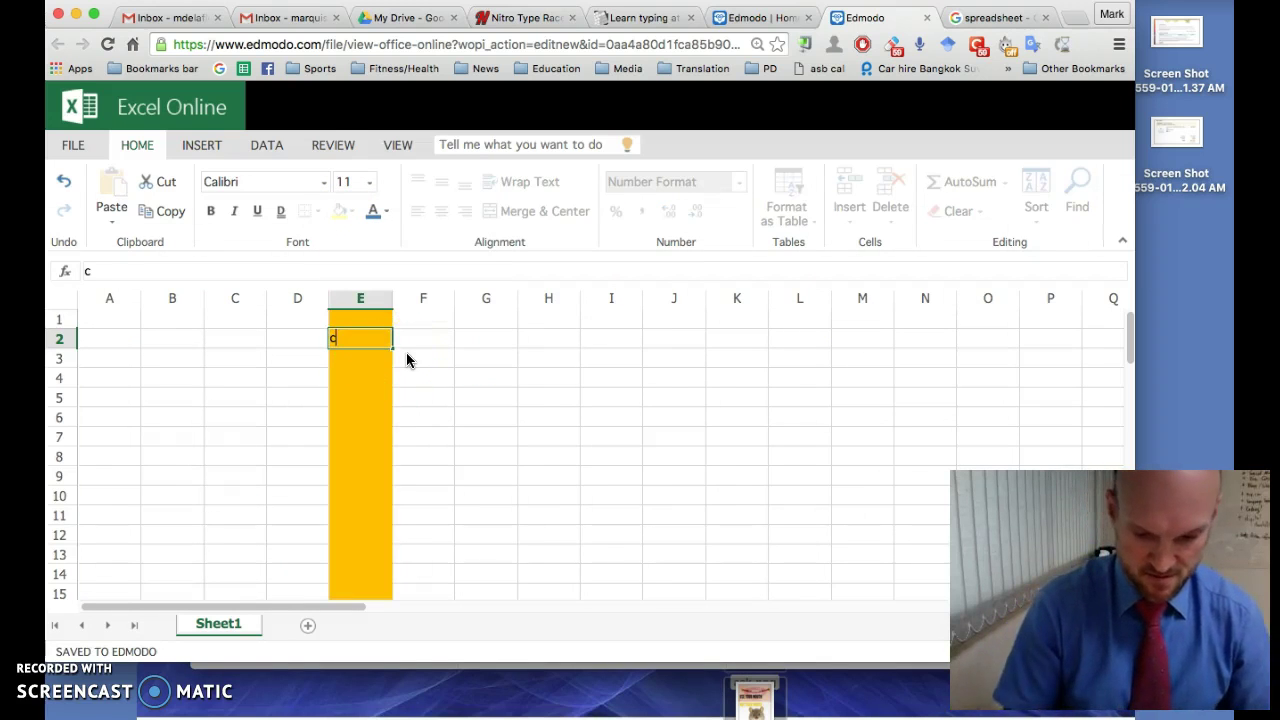
{"action": "type", "text": "olumn"}
{"action": "left_click", "coordinate": [423, 456]}
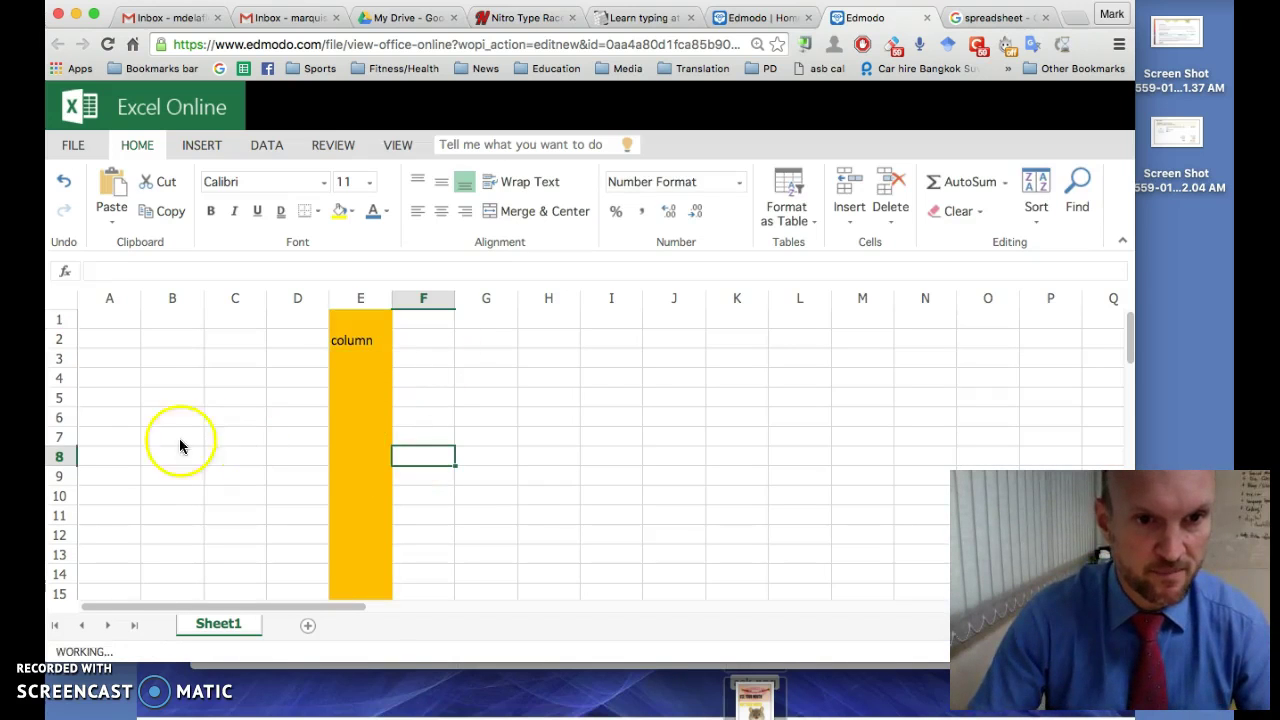
Fill the whole of row 5 with blue and enter "row" in cell A5.
{"action": "left_click", "coordinate": [68, 397]}
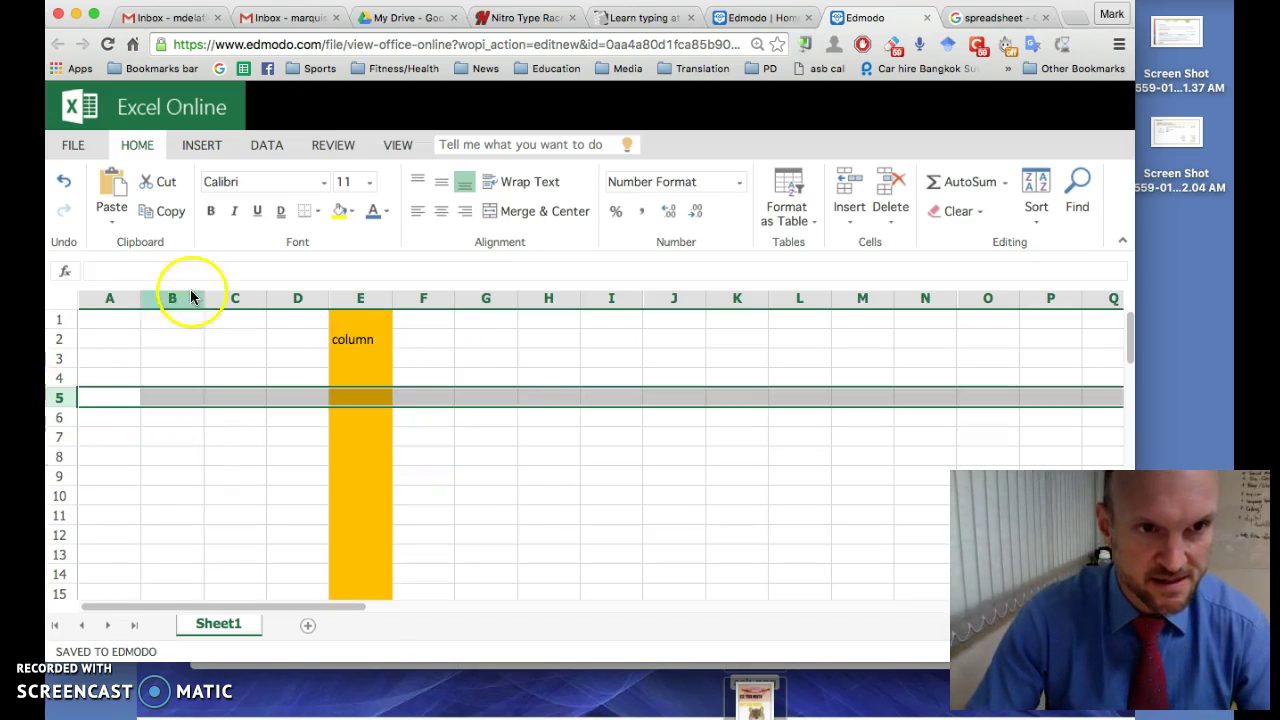
{"action": "left_click", "coordinate": [350, 211]}
{"action": "left_click", "coordinate": [388, 298]}
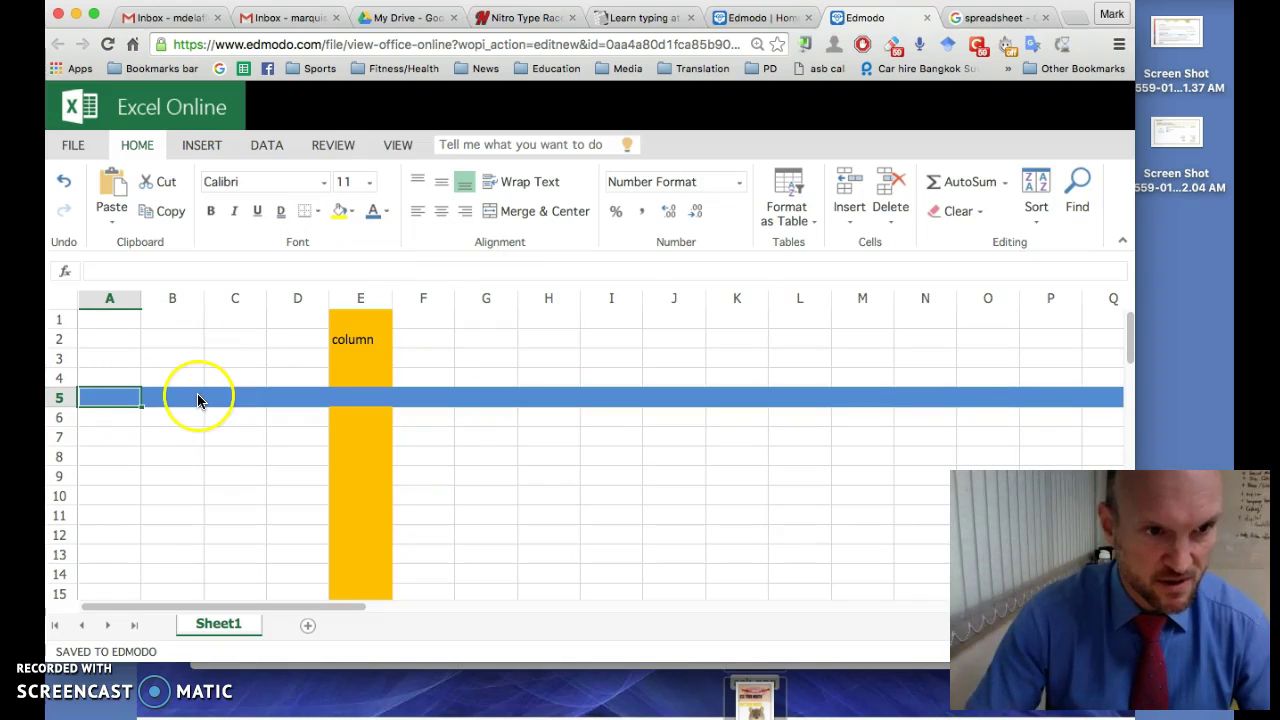
{"action": "type", "text": "row"}
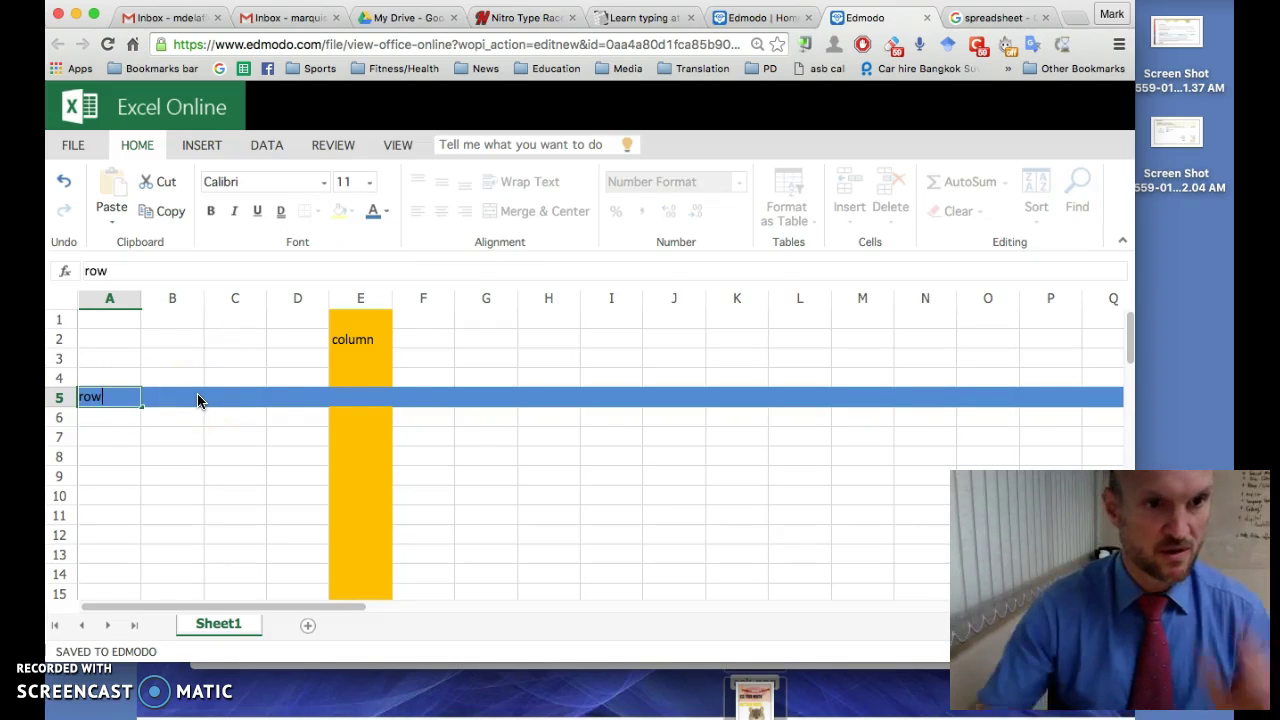
Fill cell E5, where the coloured row and column cross, with light green and enter "cell" in it.
{"action": "left_click", "coordinate": [380, 396]}
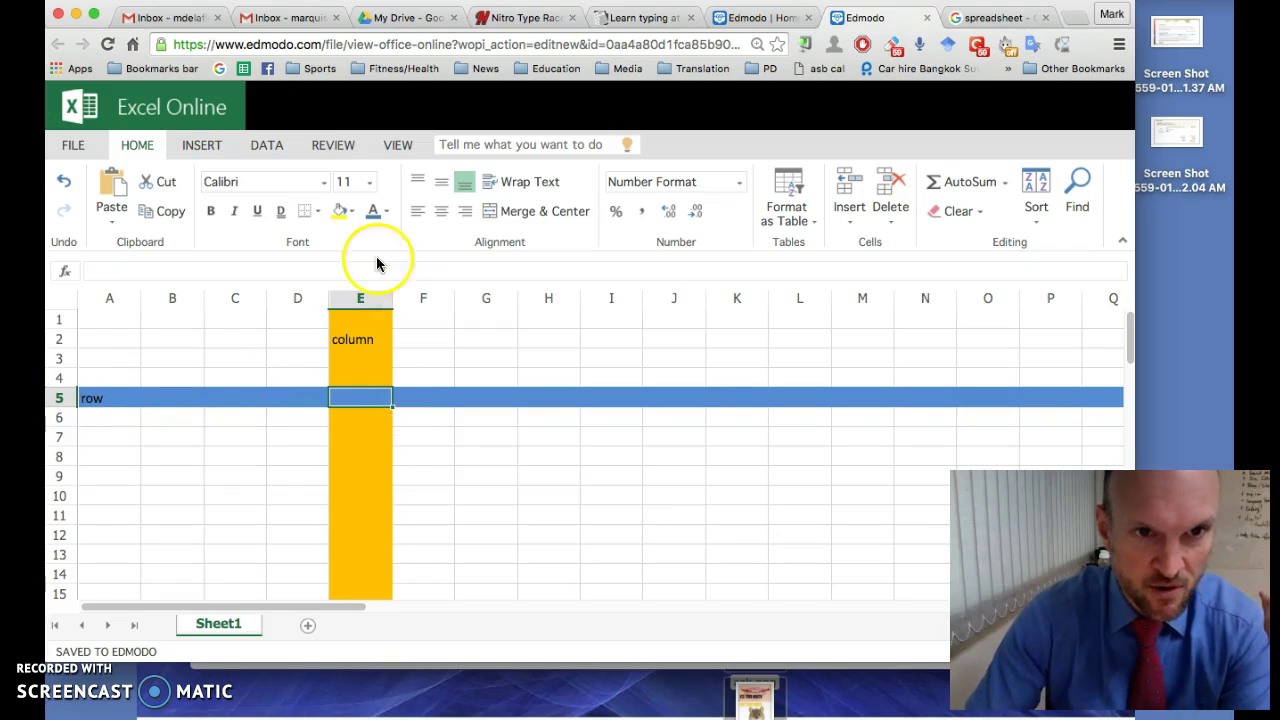
{"action": "left_click", "coordinate": [348, 211]}
{"action": "left_click", "coordinate": [404, 373]}
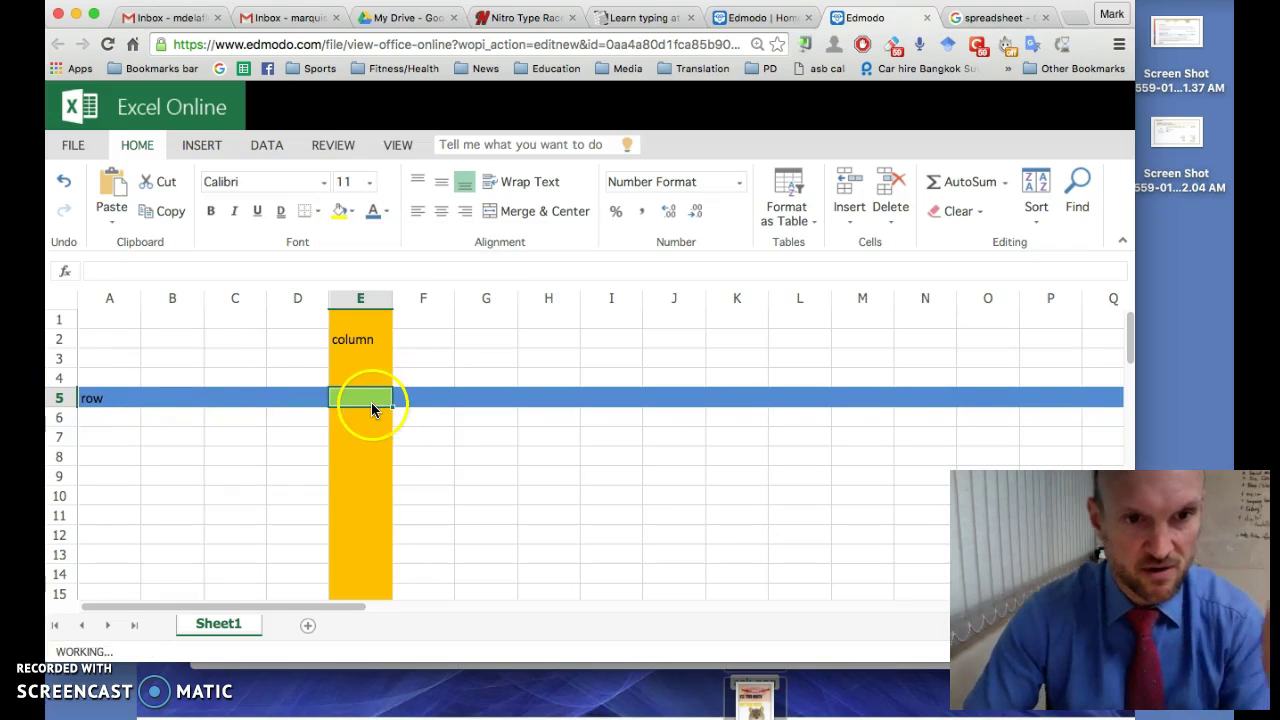
{"action": "type", "text": "column"}
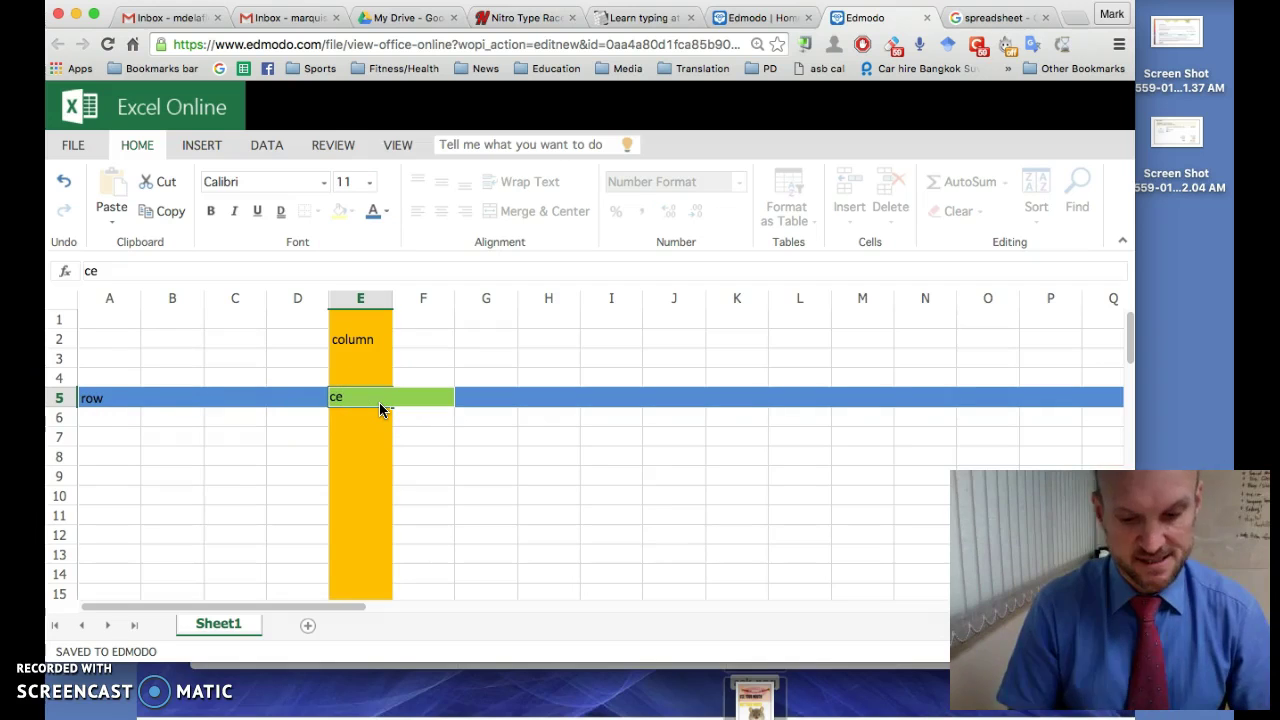
{"action": "left_click", "coordinate": [545, 435]}
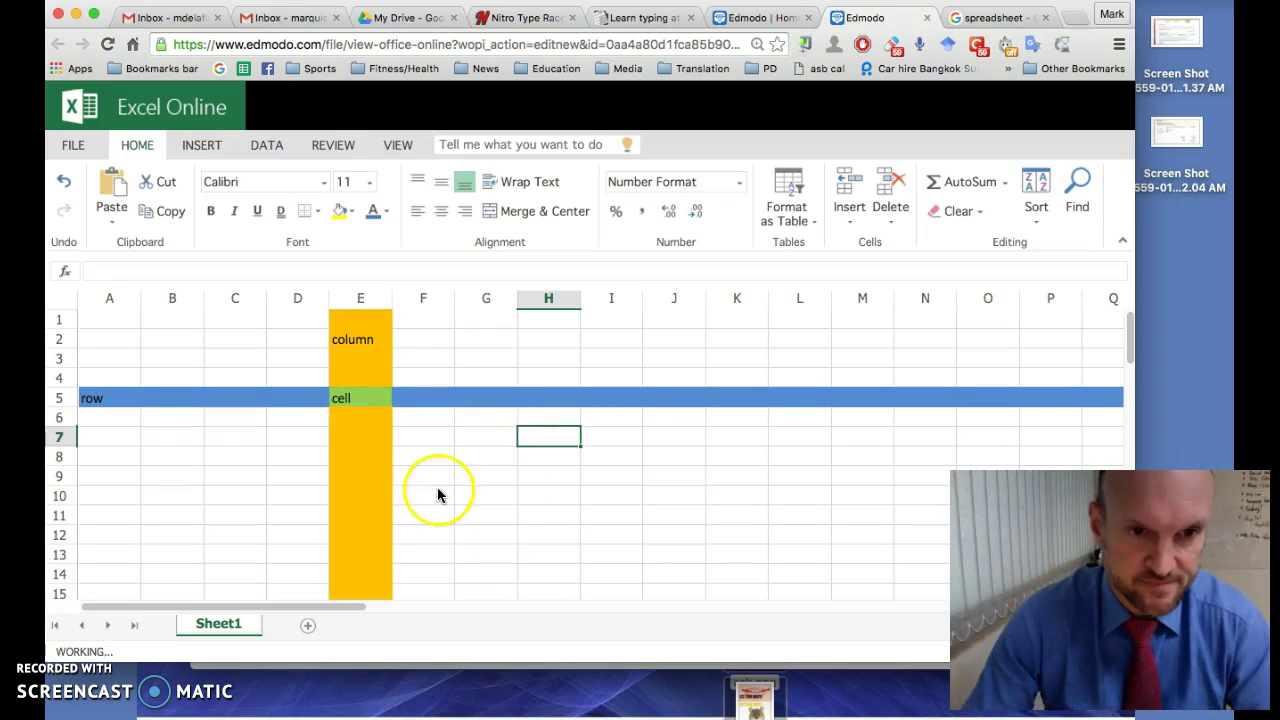
Extend the text in the green cell so that it reads "cell (E5)".
{"action": "left_click", "coordinate": [354, 396]}
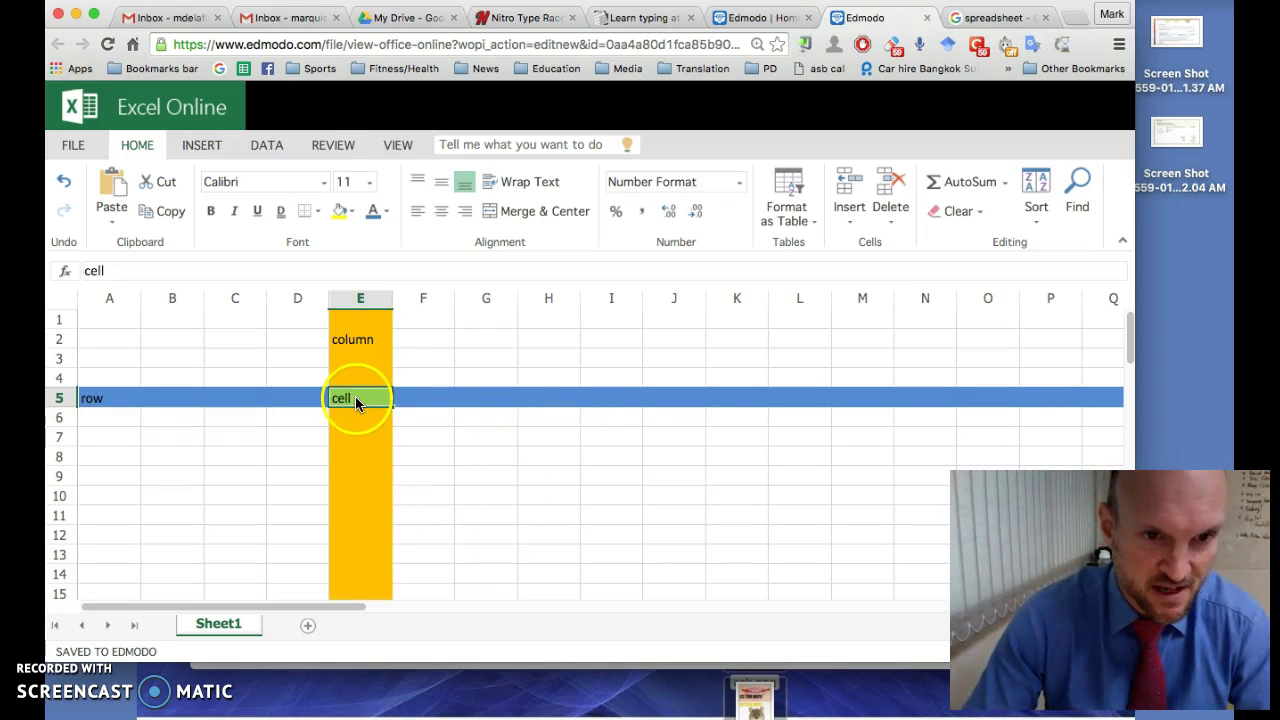
{"action": "double_click", "coordinate": [354, 396]}
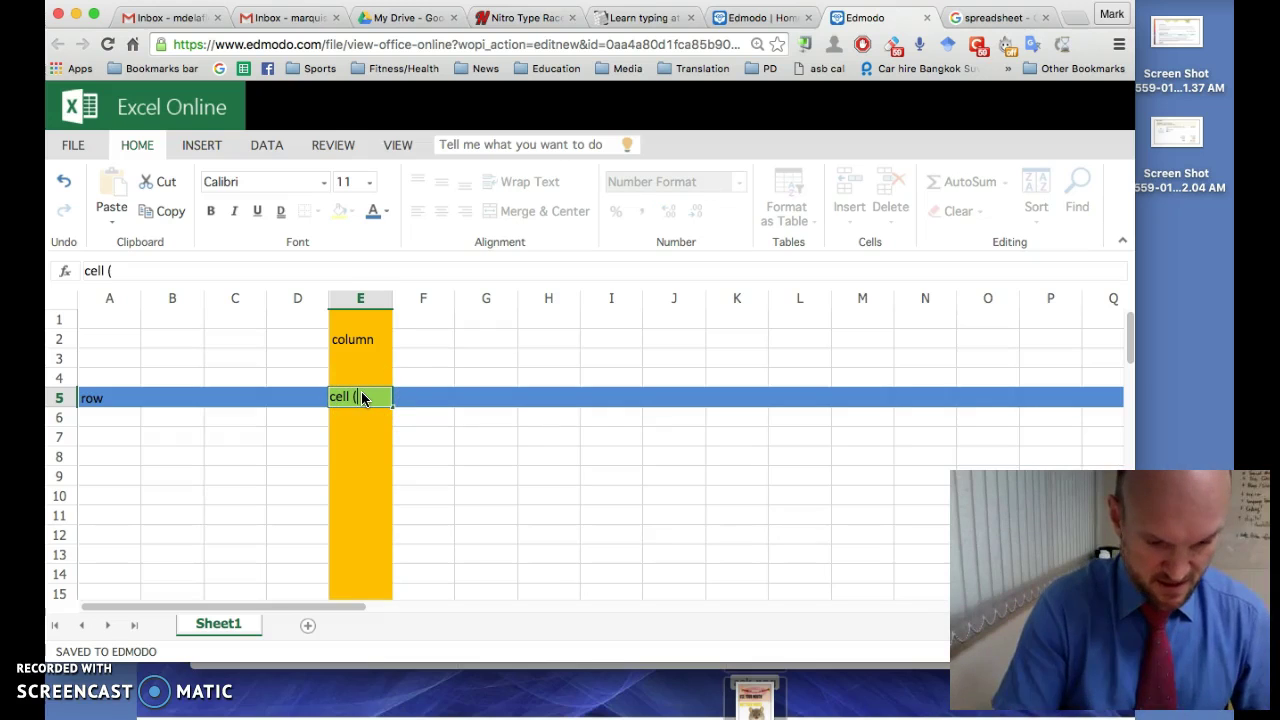
{"action": "type", "text": "(E"}
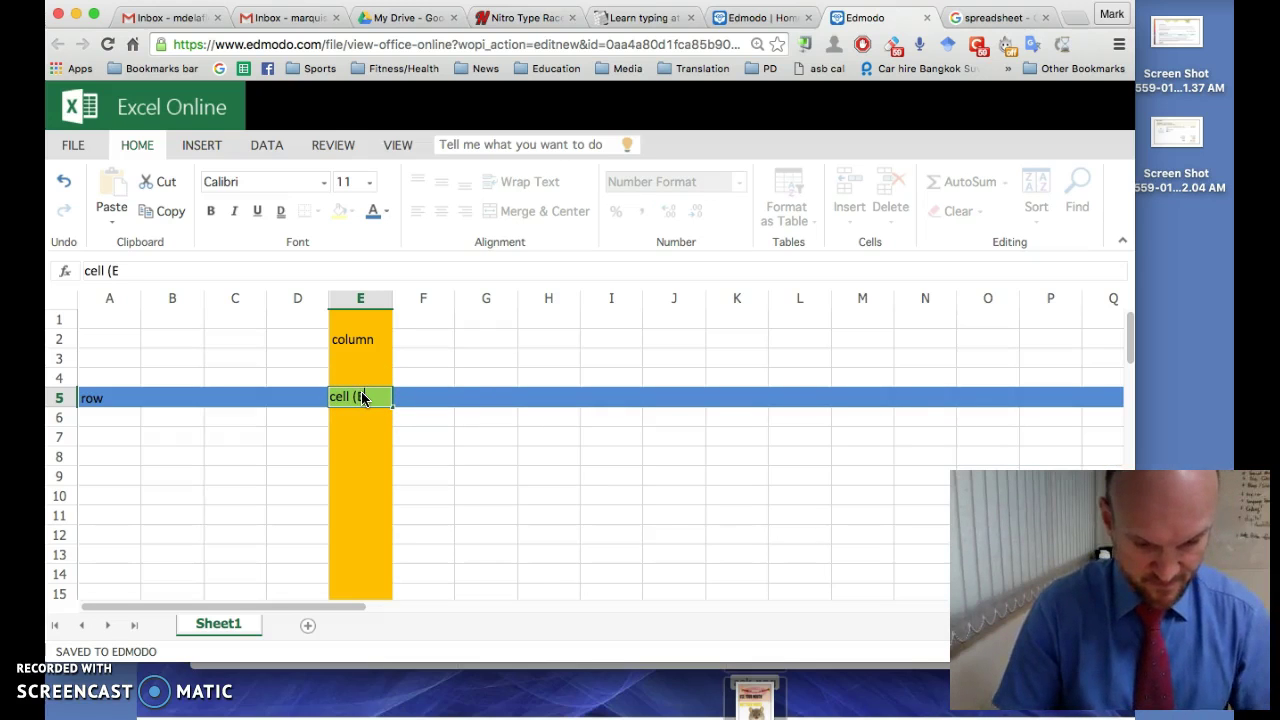
{"action": "type", "text": "5"}
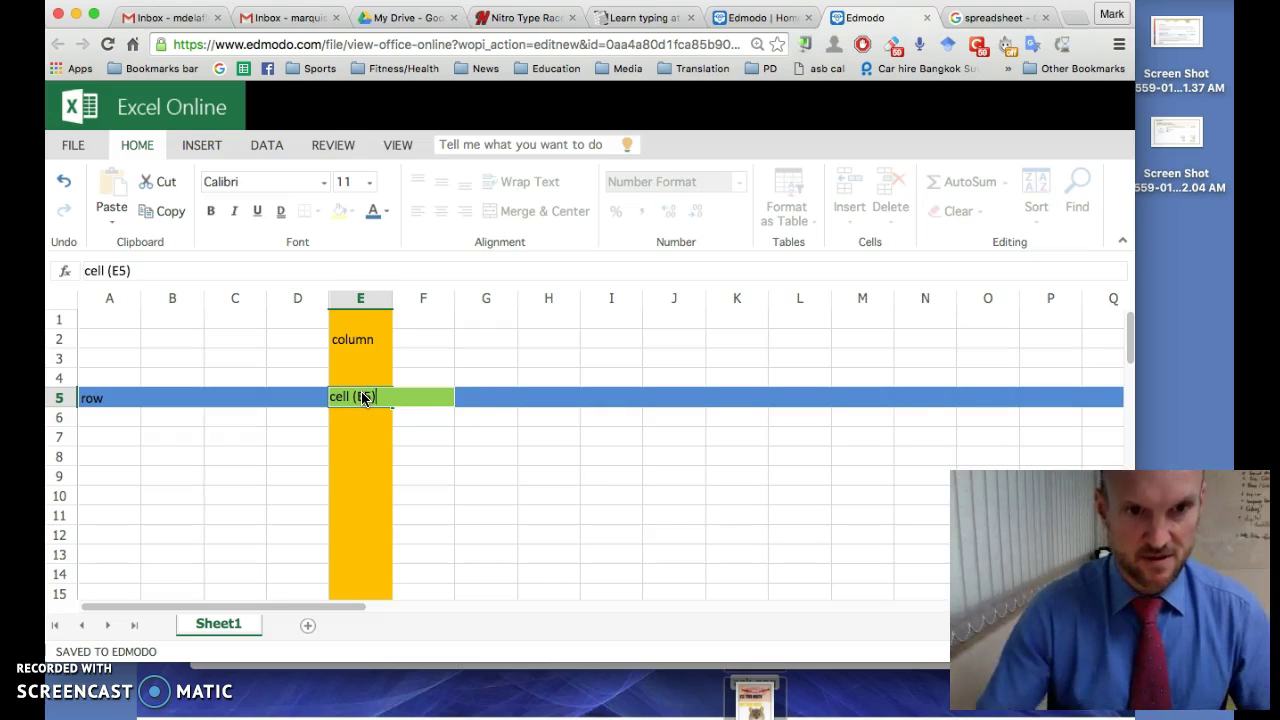
{"action": "left_click", "coordinate": [520, 440]}
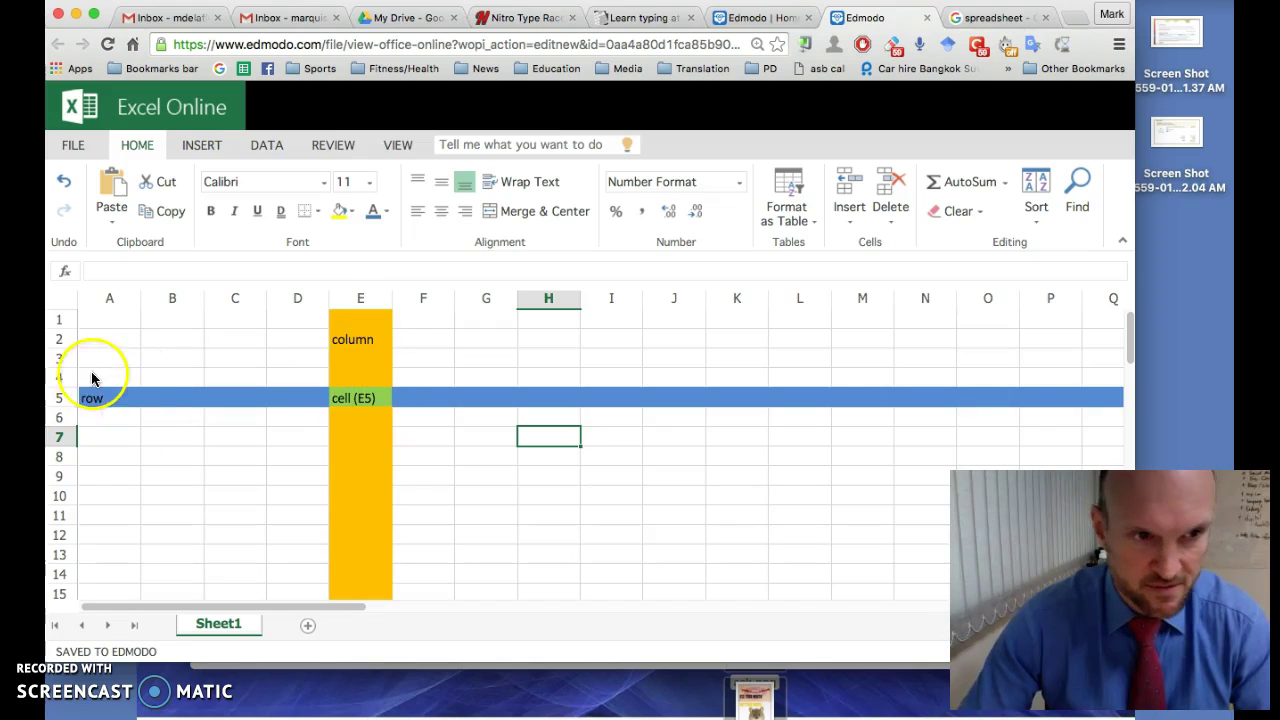
{"action": "left_click", "coordinate": [358, 398]}
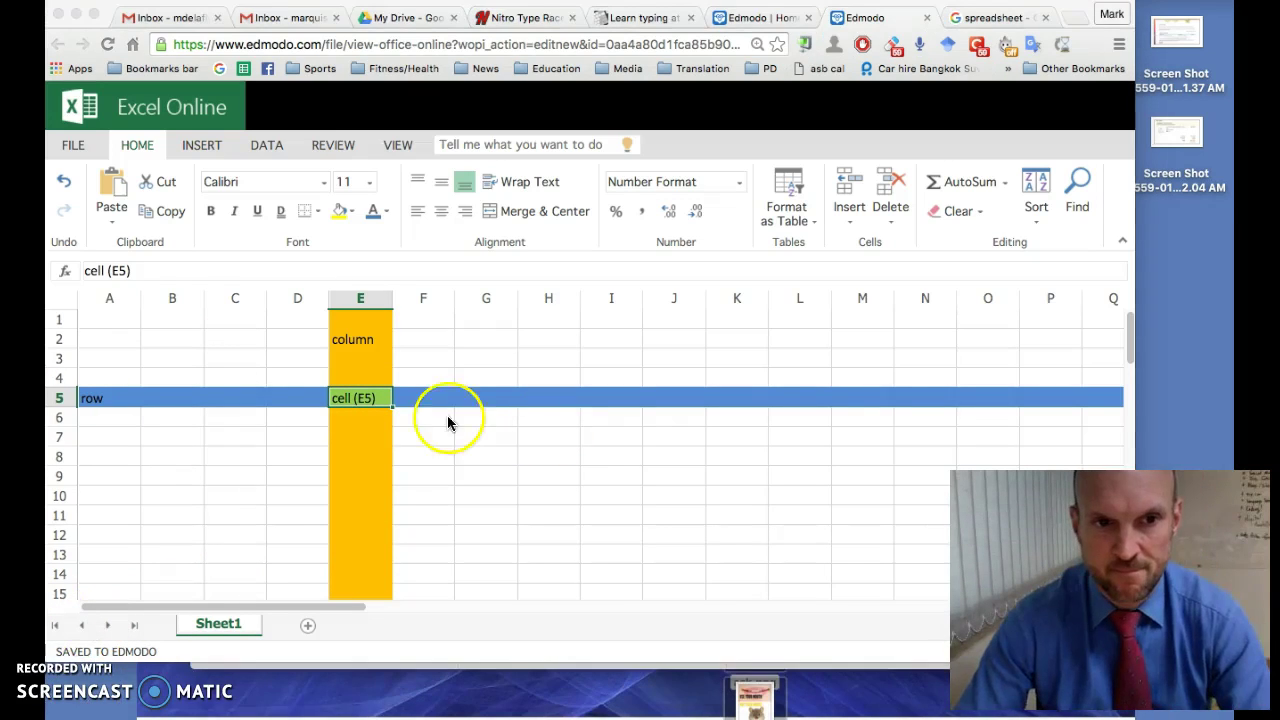
Enter the heading "spreadsheet" in cell A1.
{"action": "left_click", "coordinate": [113, 322]}
{"action": "left_click", "coordinate": [105, 323]}
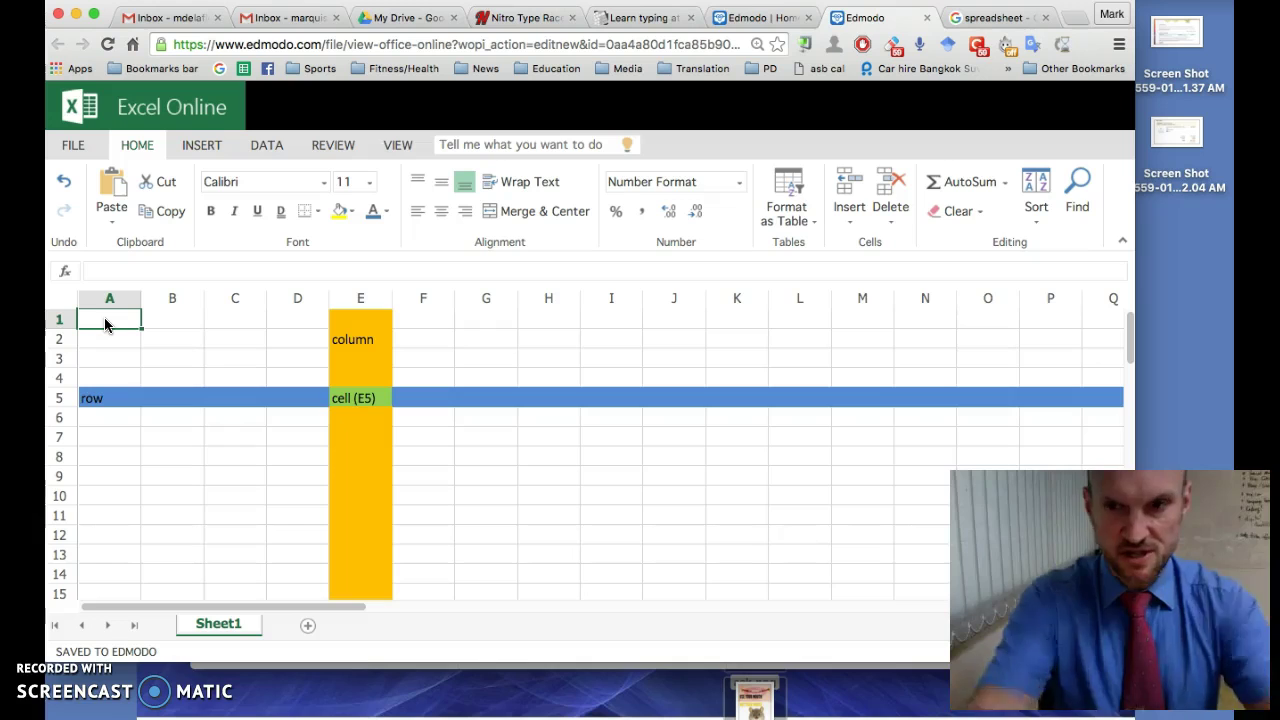
{"action": "type", "text": "sp"}
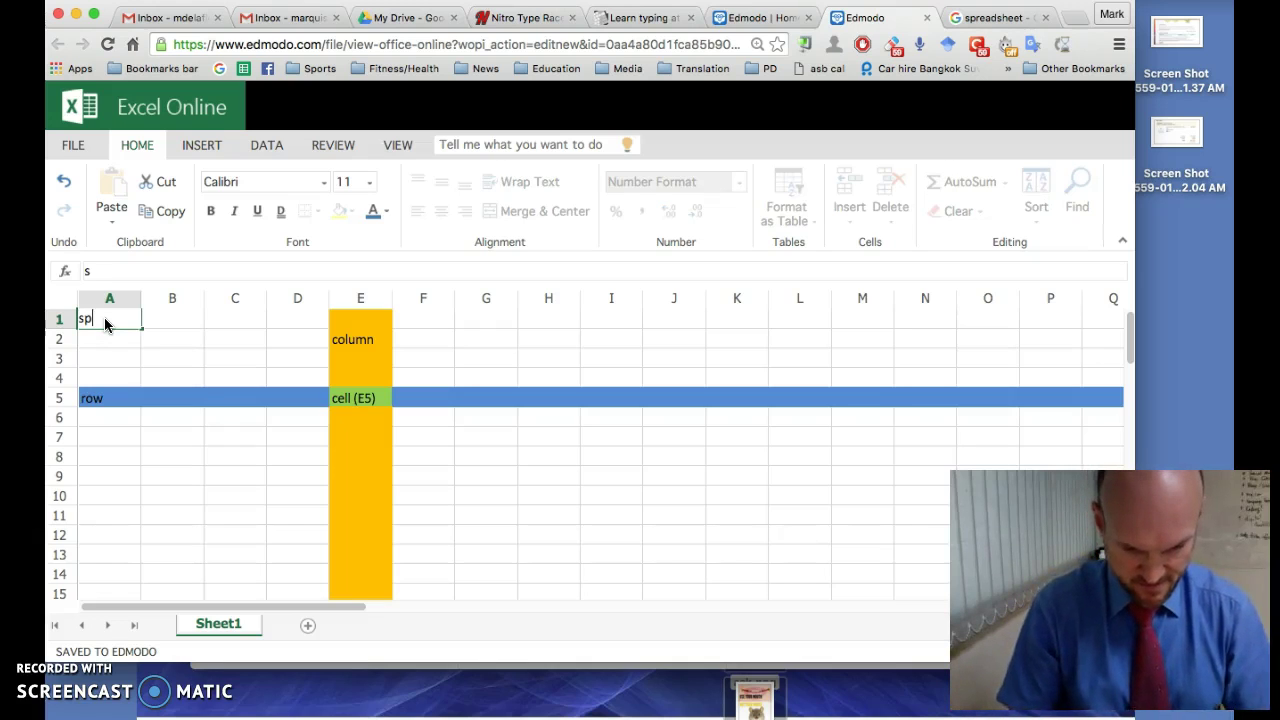
{"action": "type", "text": "readr"}
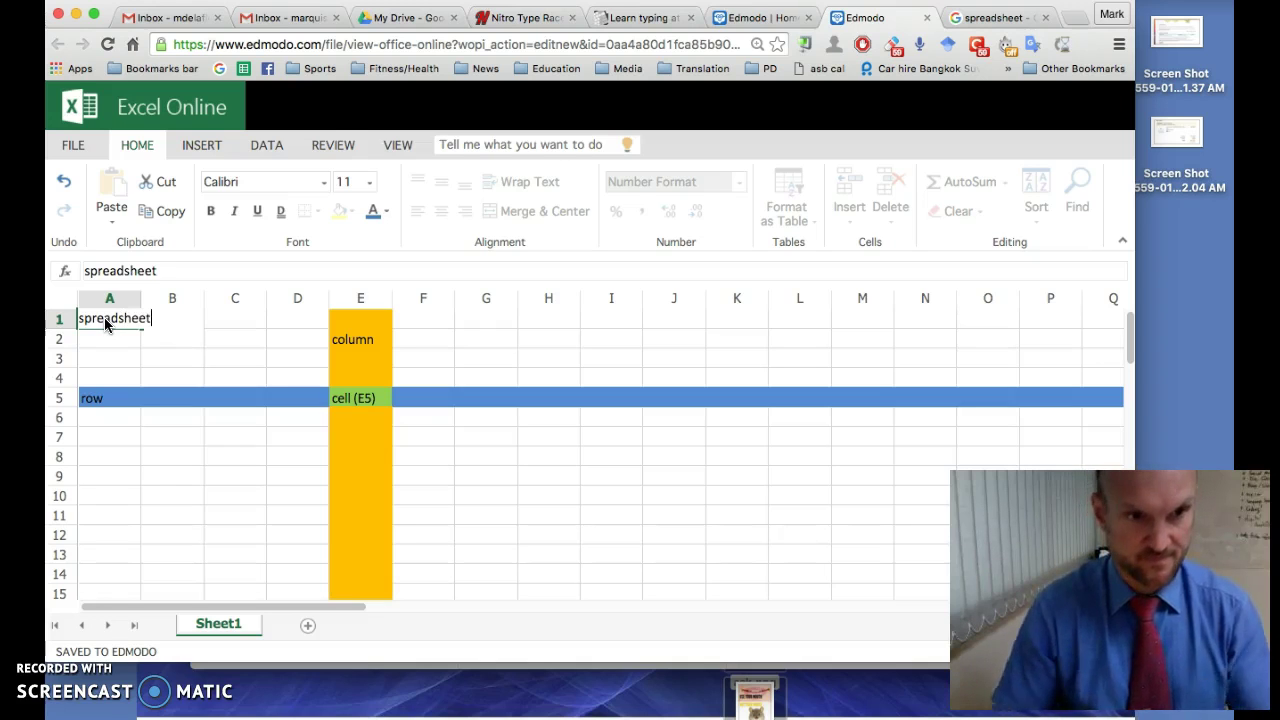
{"action": "key", "text": "Return"}
{"action": "key", "text": "Return"}
{"action": "key", "text": "Return"}
{"action": "key", "text": "Return"}
{"action": "key", "text": "Return"}
{"action": "key", "text": "Return"}
{"action": "key", "text": "Return"}
{"action": "key", "text": "Return"}
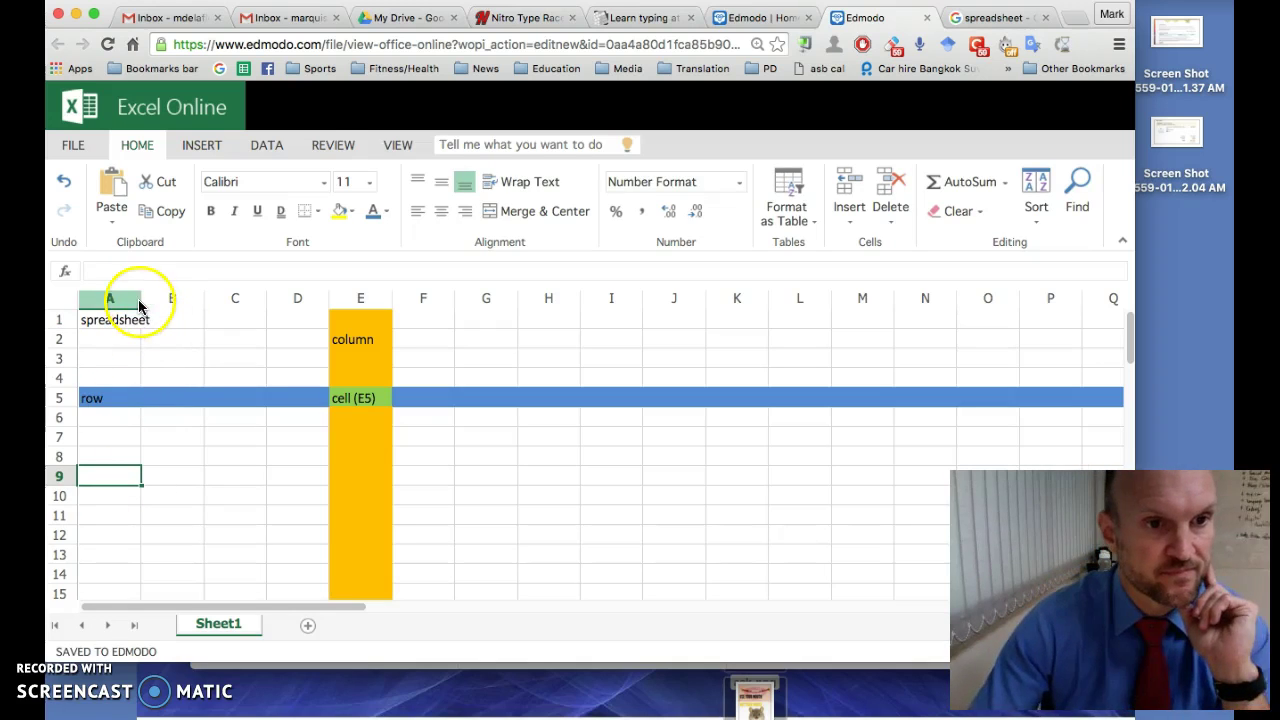
Make the A1 heading bold at font size 16 and widen column A to fit it.
{"action": "left_click_drag", "start_coordinate": [141, 300], "coordinate": [287, 305]}
{"action": "left_click", "coordinate": [125, 319]}
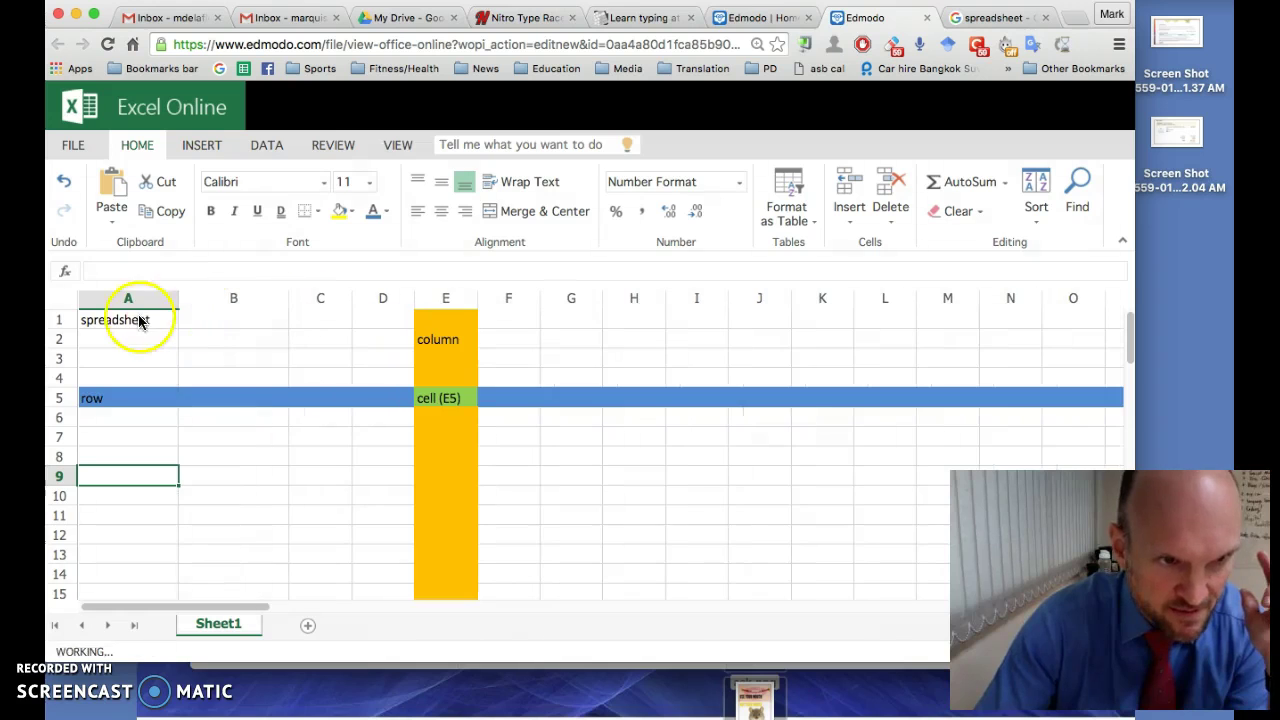
{"action": "left_click", "coordinate": [210, 211]}
{"action": "left_click", "coordinate": [370, 184]}
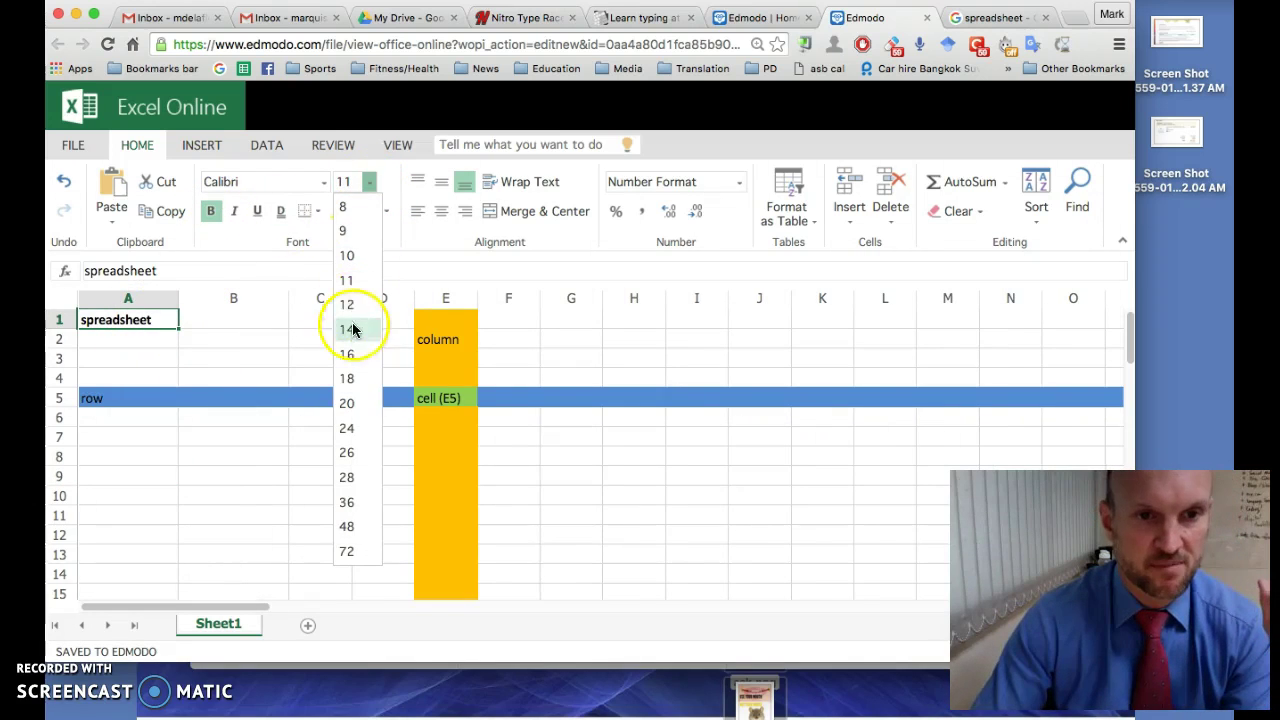
{"action": "left_click", "coordinate": [348, 355]}
{"action": "left_click_drag", "start_coordinate": [177, 297], "coordinate": [199, 297]}
{"action": "left_click", "coordinate": [228, 484]}
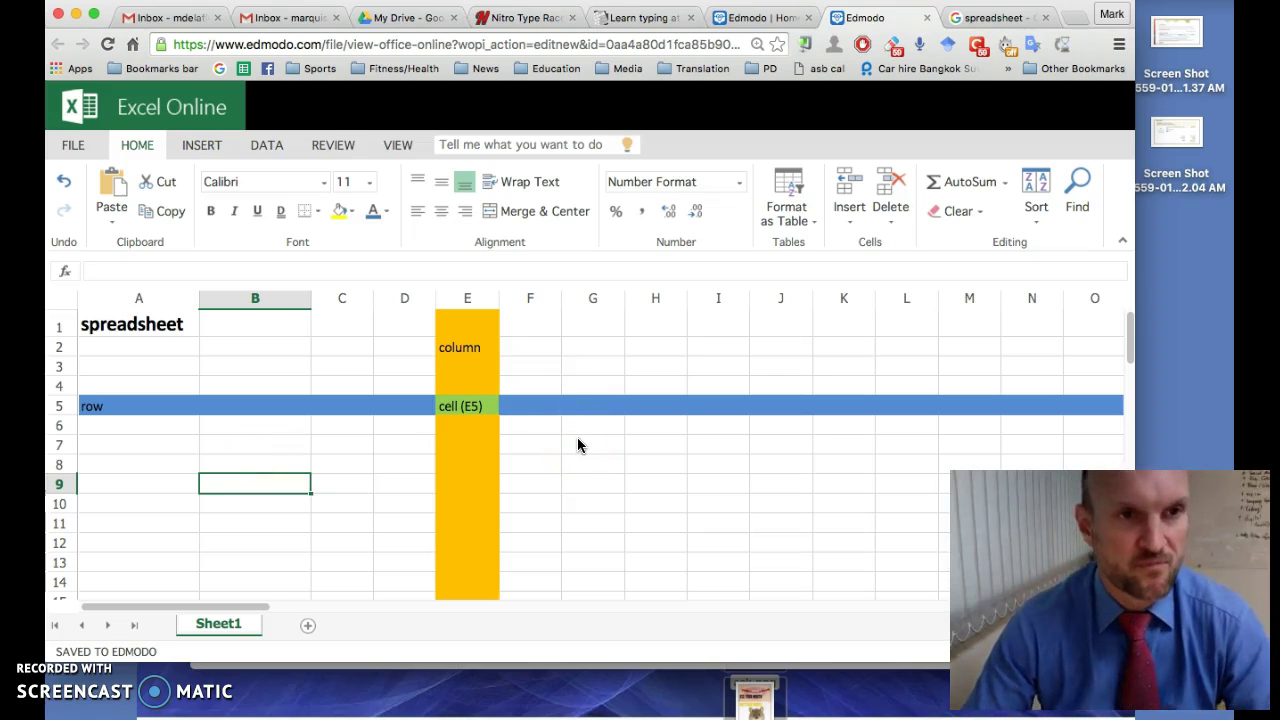
Review the labelled parts of the sheet by selecting the heading, column E, row 5 and cell E5 in turn.
{"action": "left_click", "coordinate": [112, 330]}
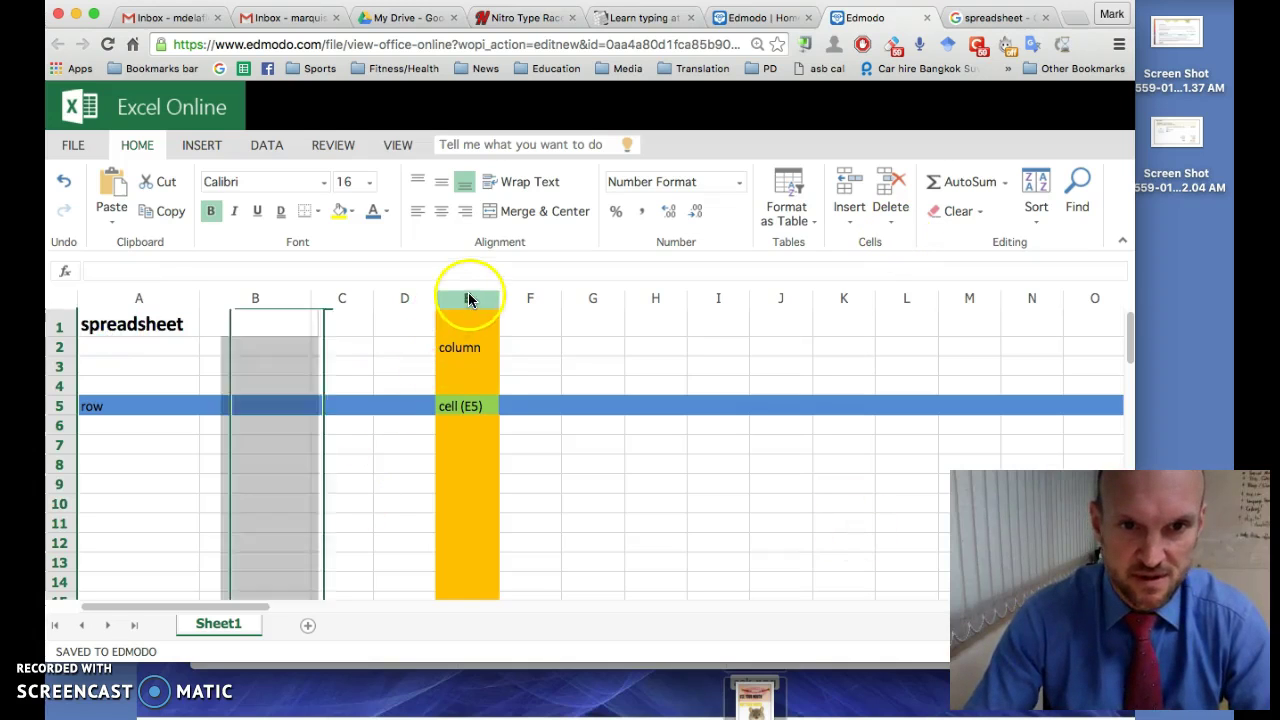
{"action": "left_click", "coordinate": [466, 297]}
{"action": "left_click", "coordinate": [88, 407]}
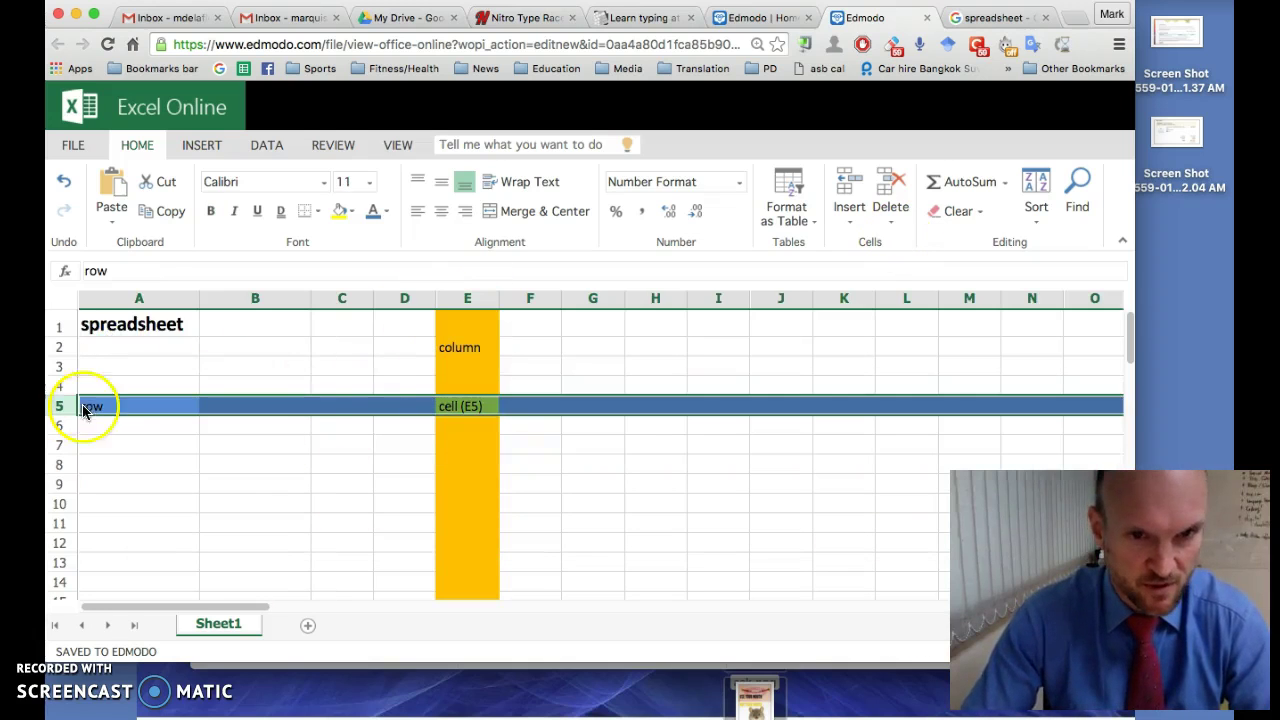
{"action": "left_click", "coordinate": [474, 410]}
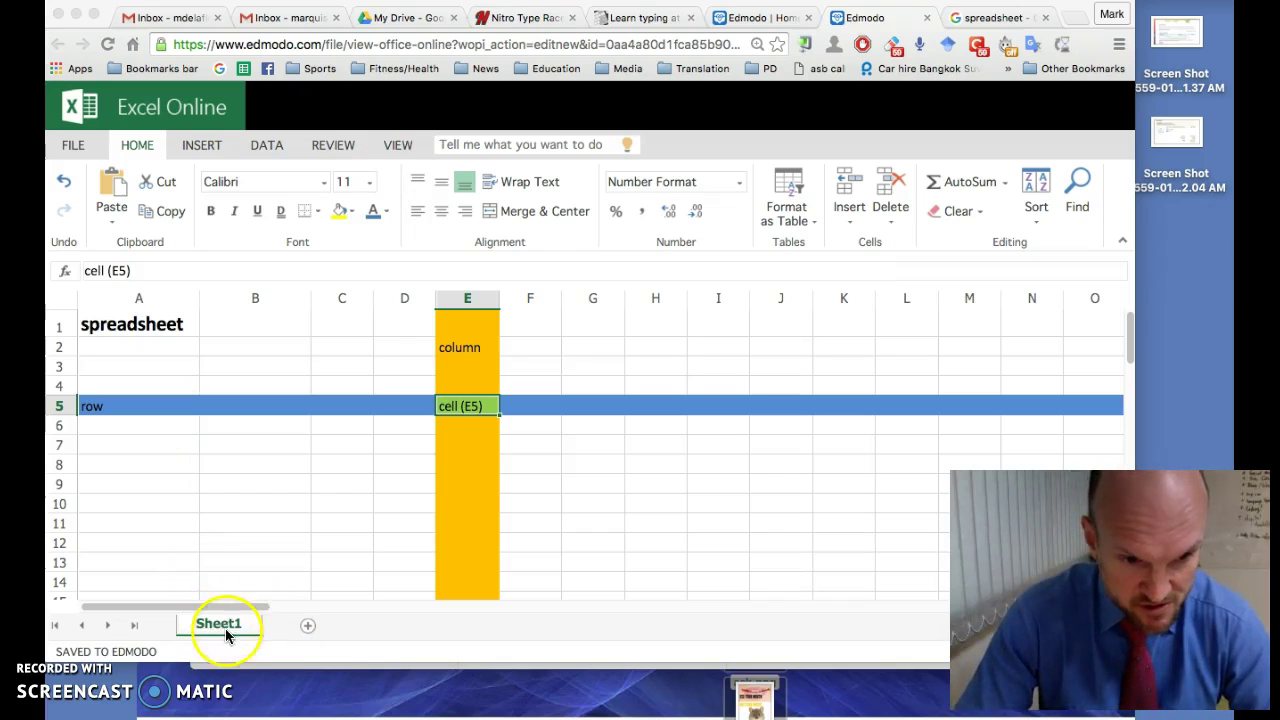
Add a new worksheet to the workbook after Sheet1.
{"action": "left_click", "coordinate": [308, 628]}
{"action": "left_click", "coordinate": [308, 628]}
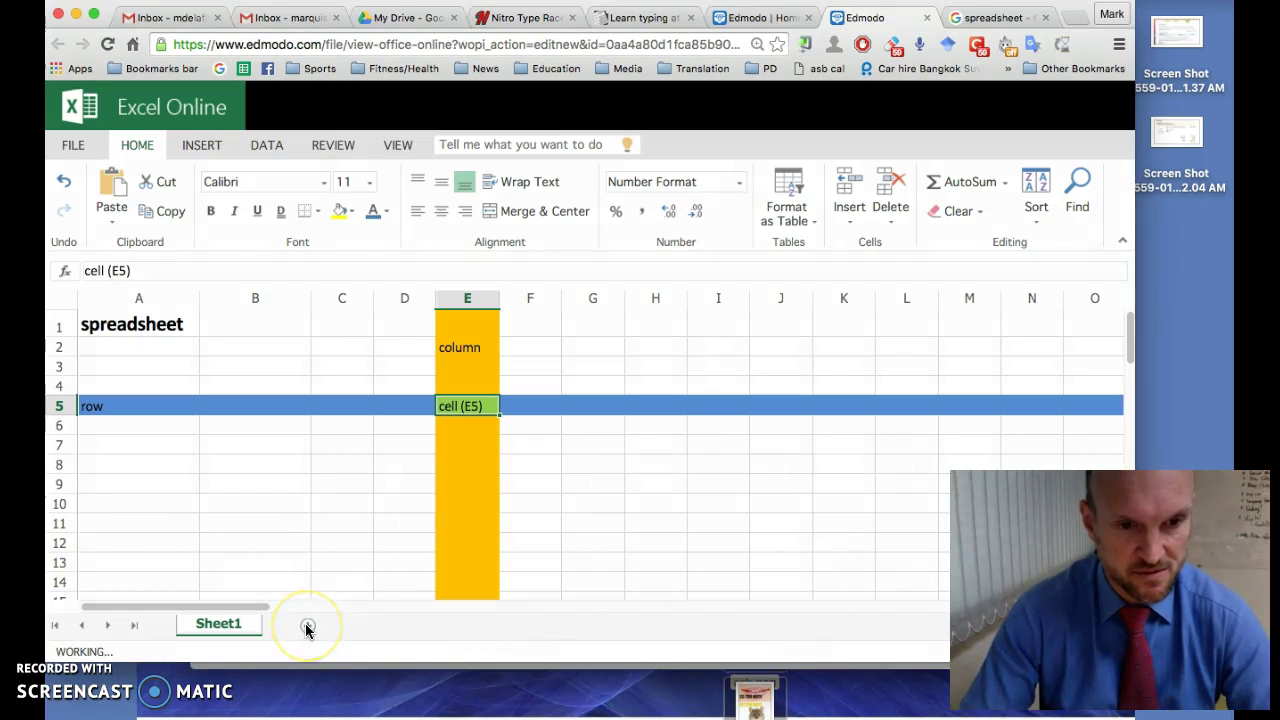
On Sheet2, enter the number 12 in cell A3 and the number 4 in cell B3.
{"action": "left_click", "coordinate": [286, 624]}
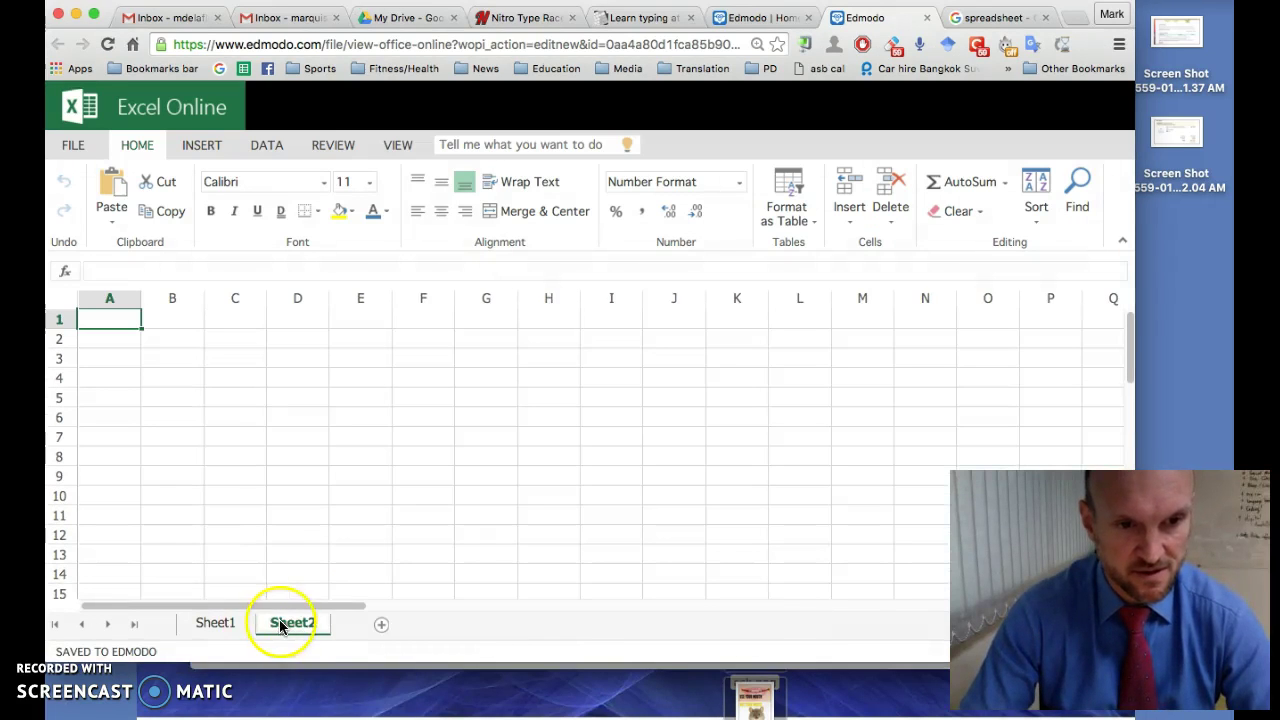
{"action": "left_click", "coordinate": [91, 690]}
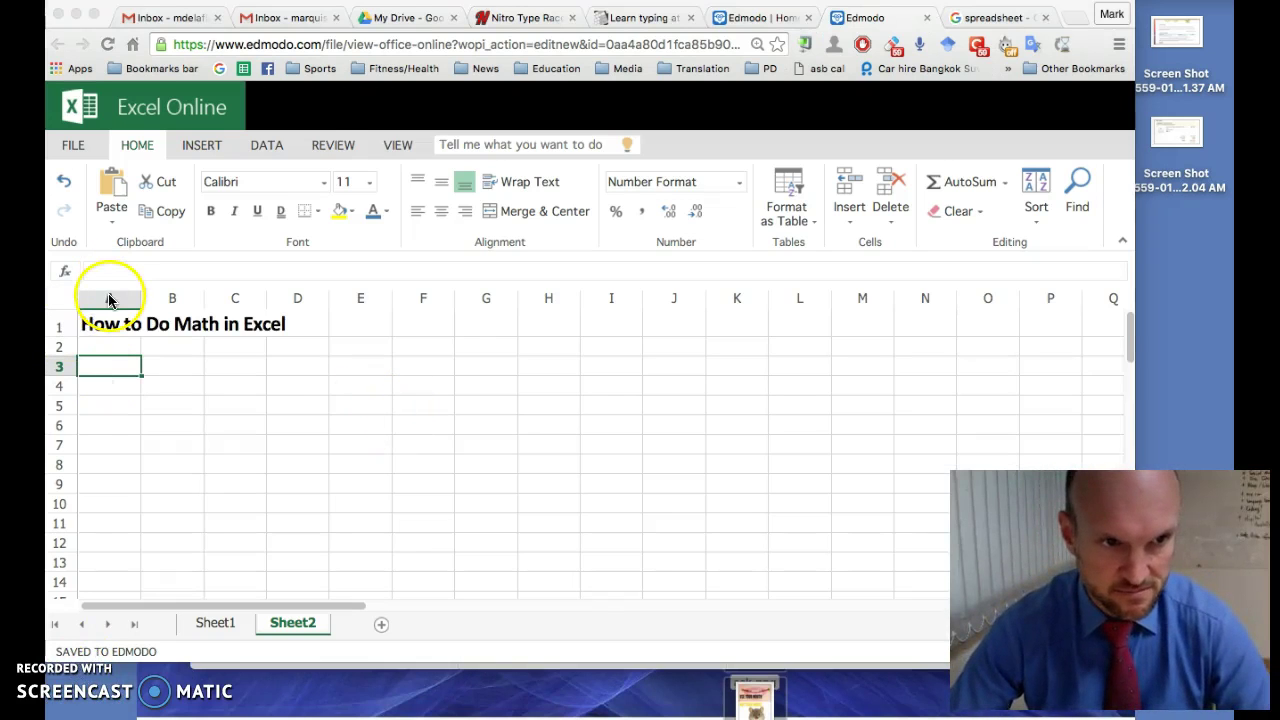
{"action": "left_click", "coordinate": [112, 366]}
{"action": "left_click", "coordinate": [148, 366]}
{"action": "key", "text": "Left"}
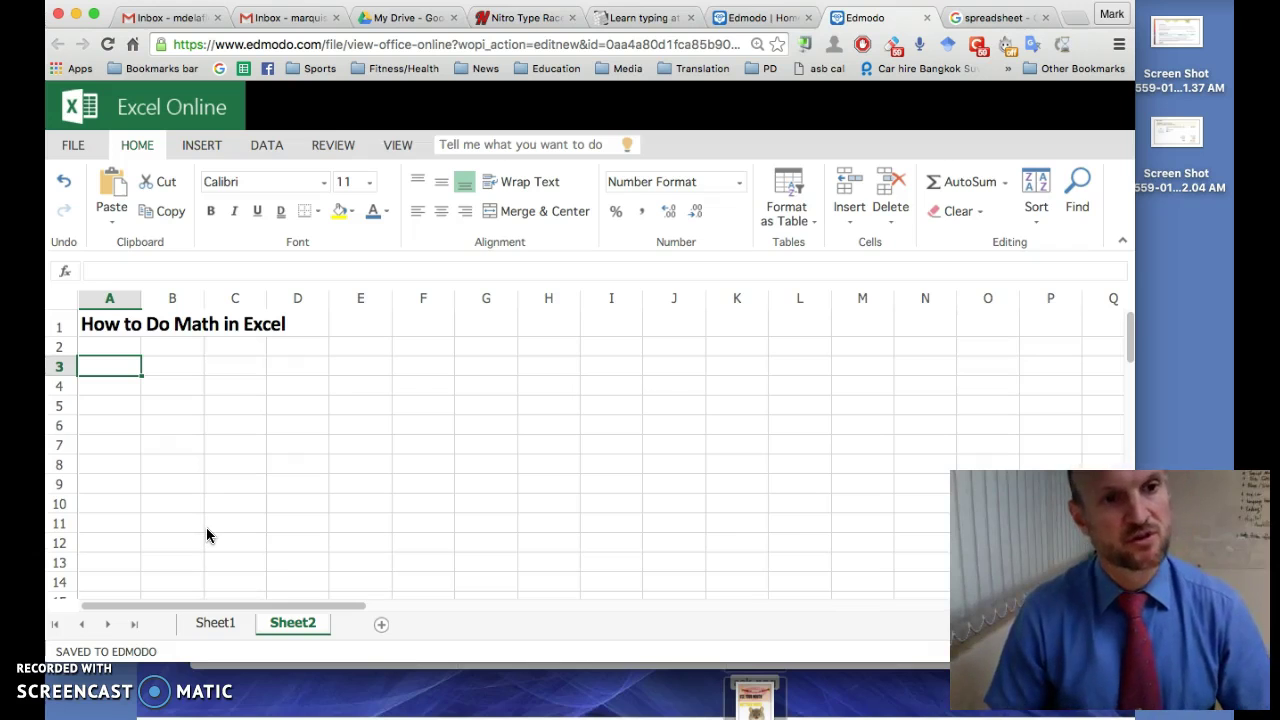
{"action": "type", "text": "12"}
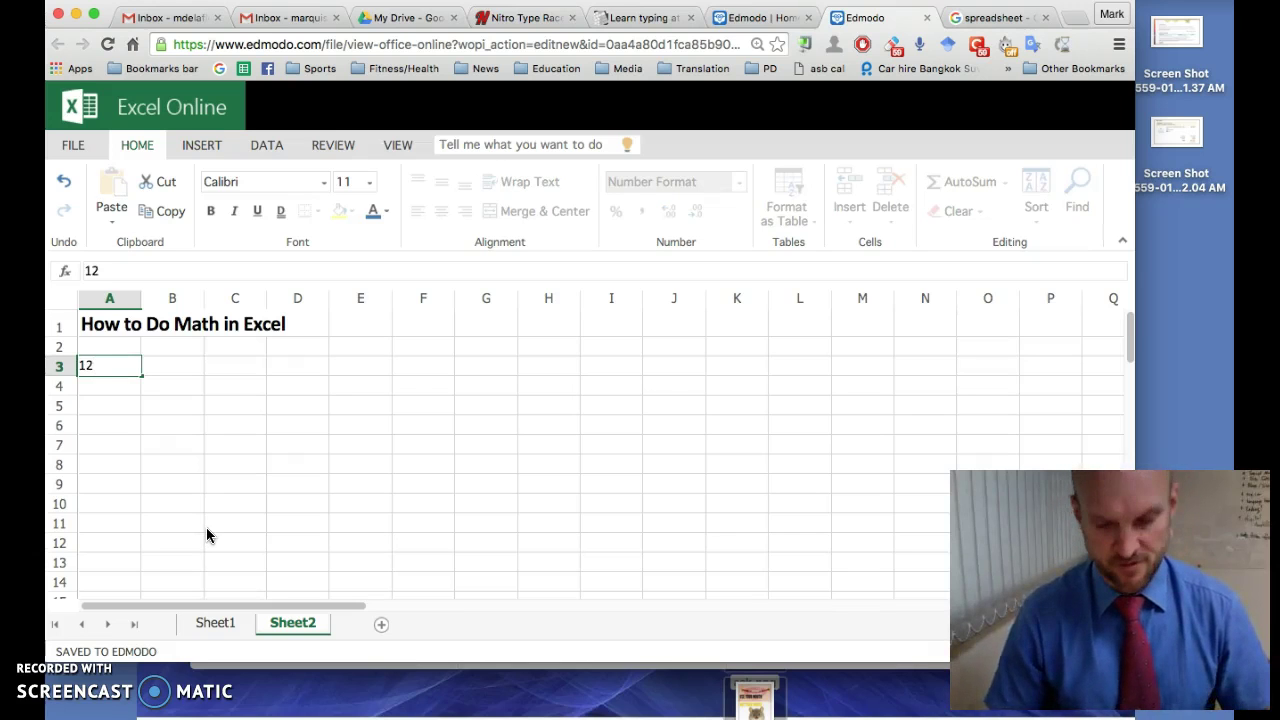
{"action": "left_click", "coordinate": [176, 364]}
{"action": "type", "text": "4"}
{"action": "left_click", "coordinate": [340, 388]}
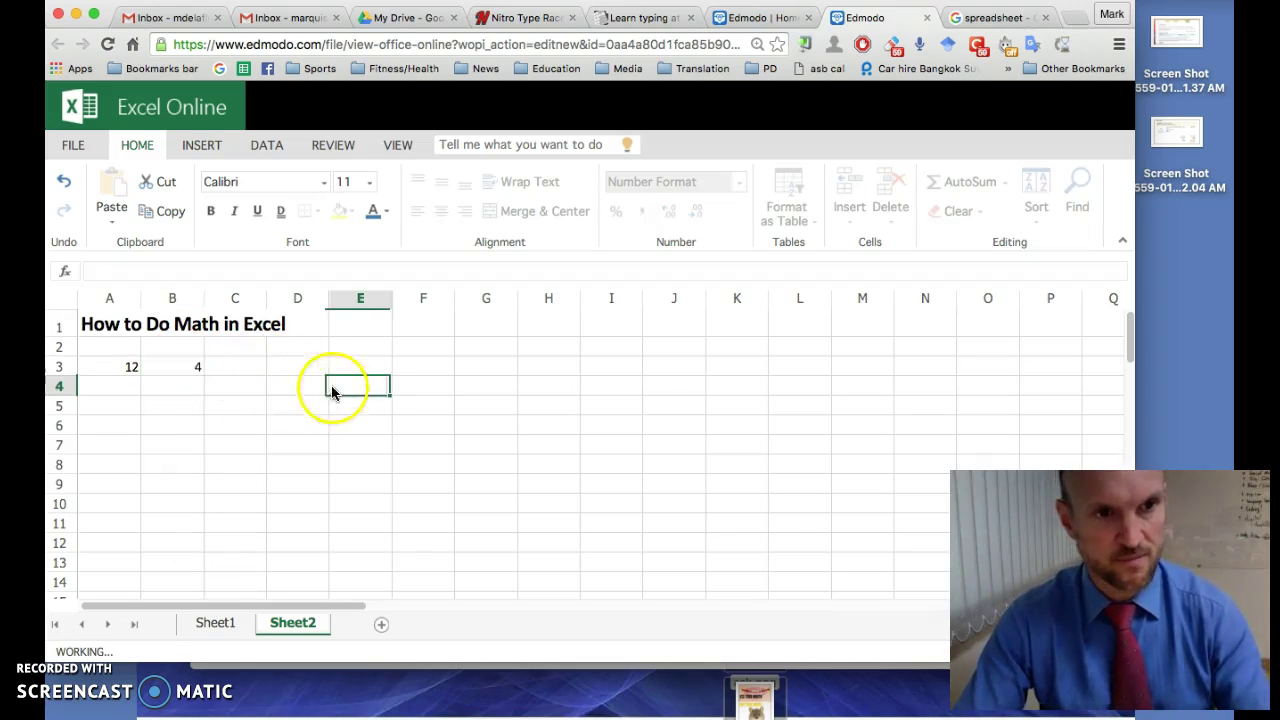
Enter the addition formula =a3+b3 in cell C3.
{"action": "left_click", "coordinate": [250, 367]}
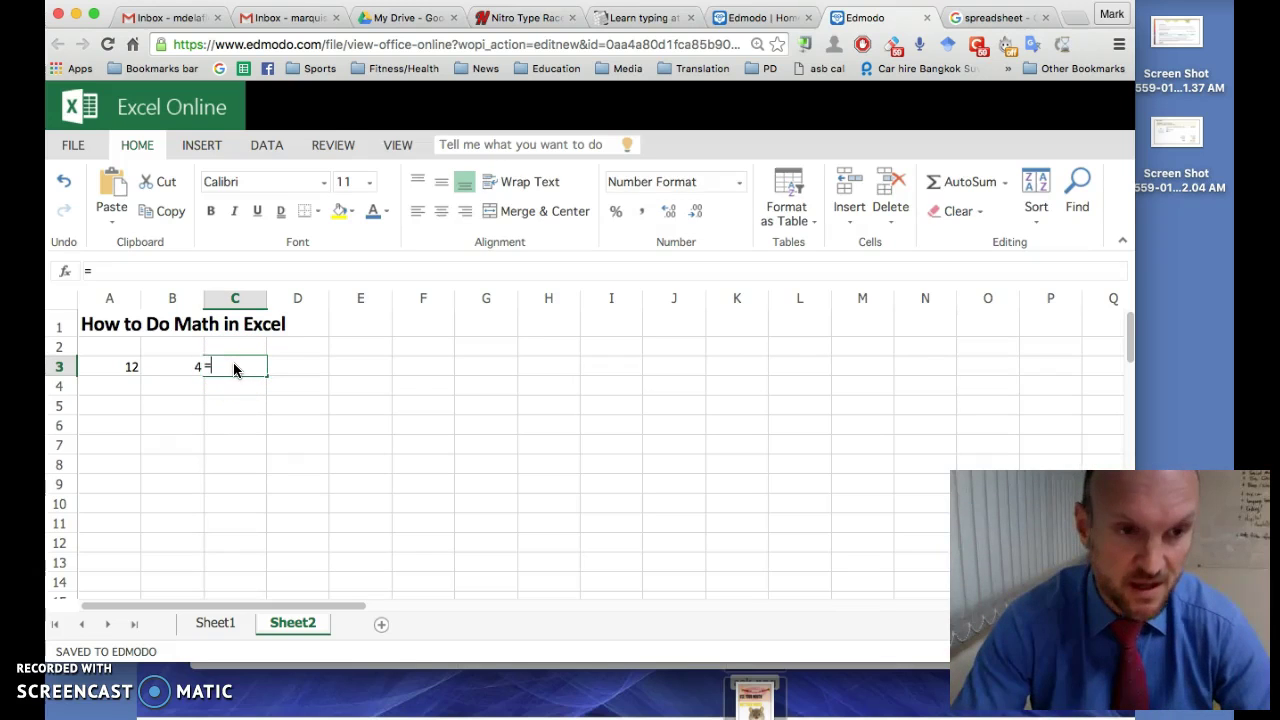
{"action": "type", "text": "="}
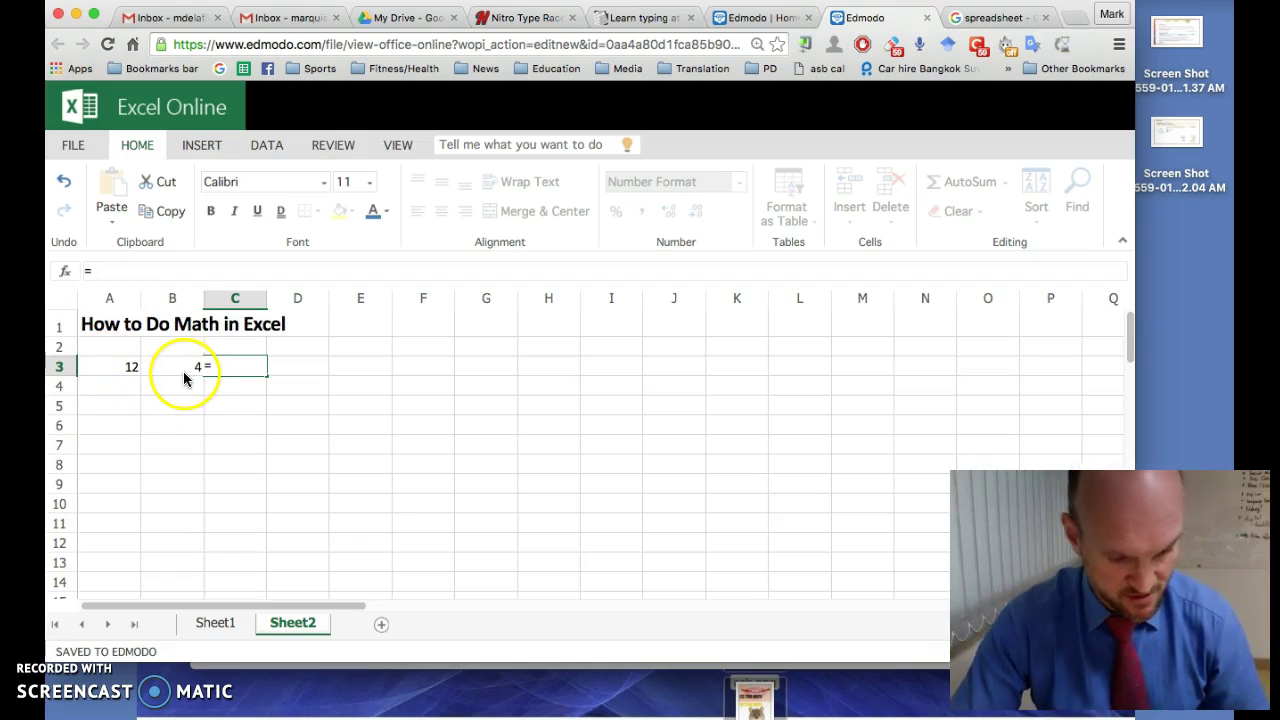
{"action": "type", "text": "a3"}
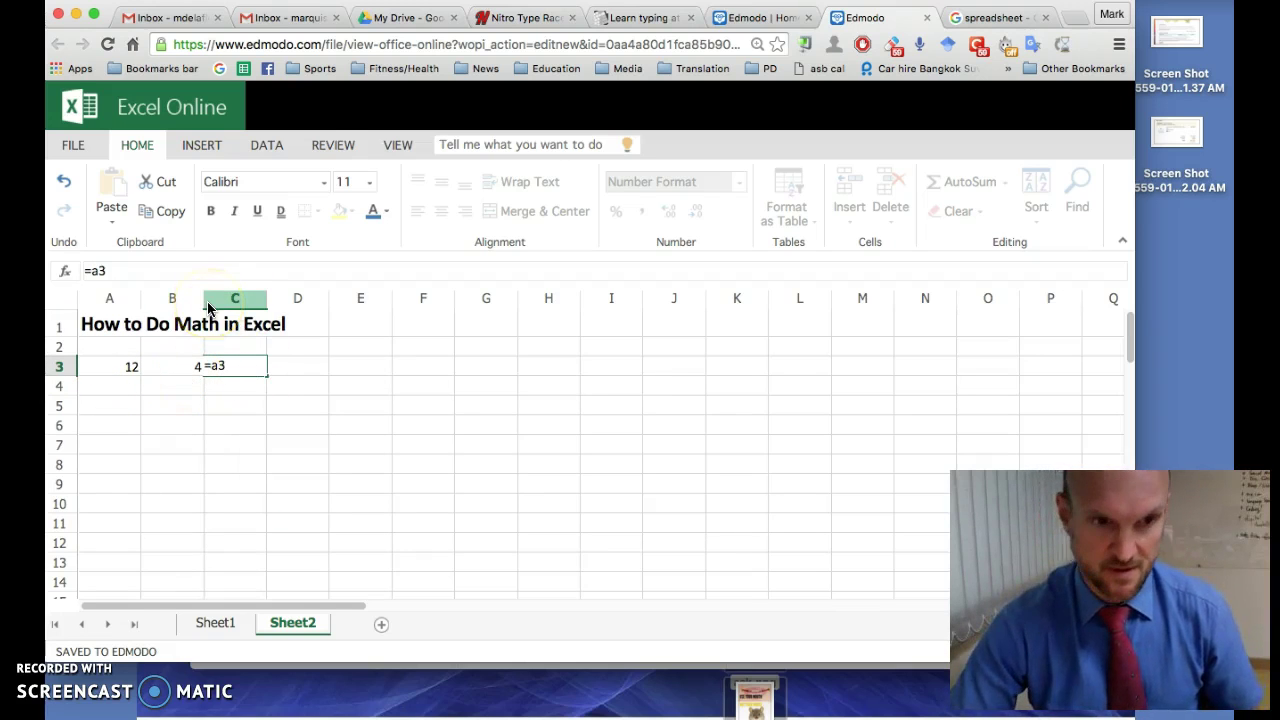
{"action": "type", "text": "+"}
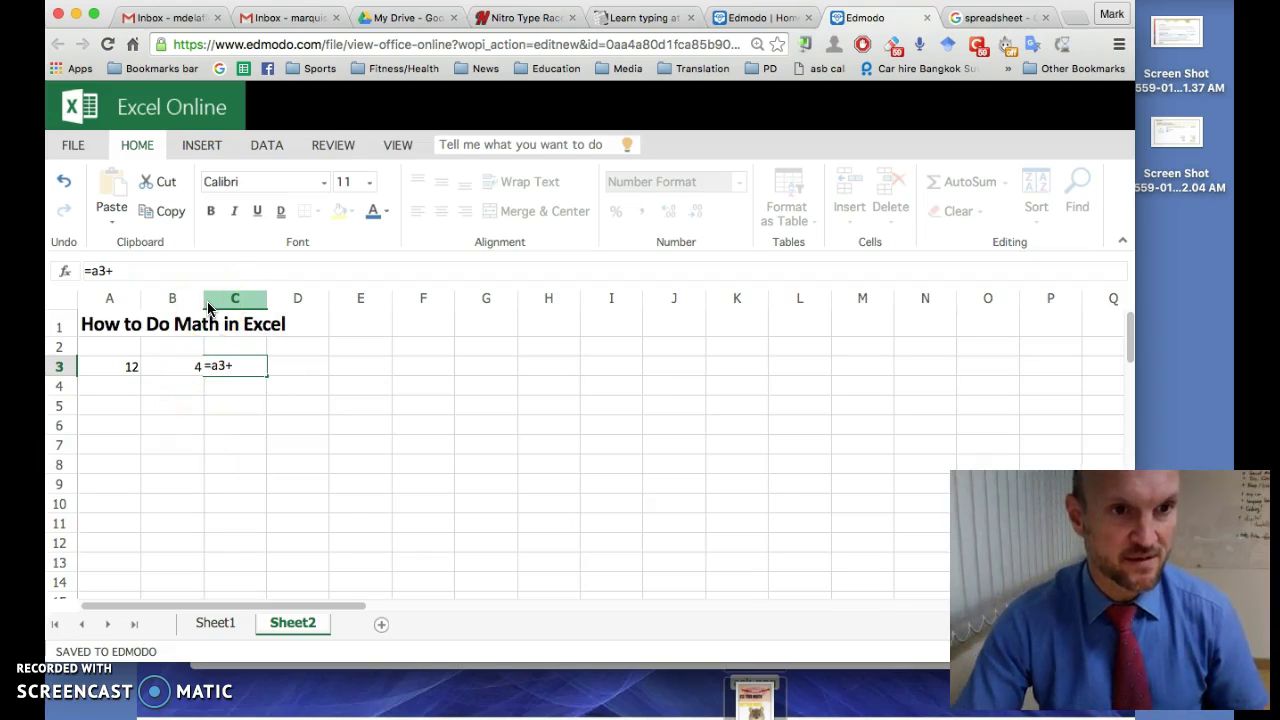
{"action": "left_click", "coordinate": [172, 302]}
{"action": "type", "text": "b3"}
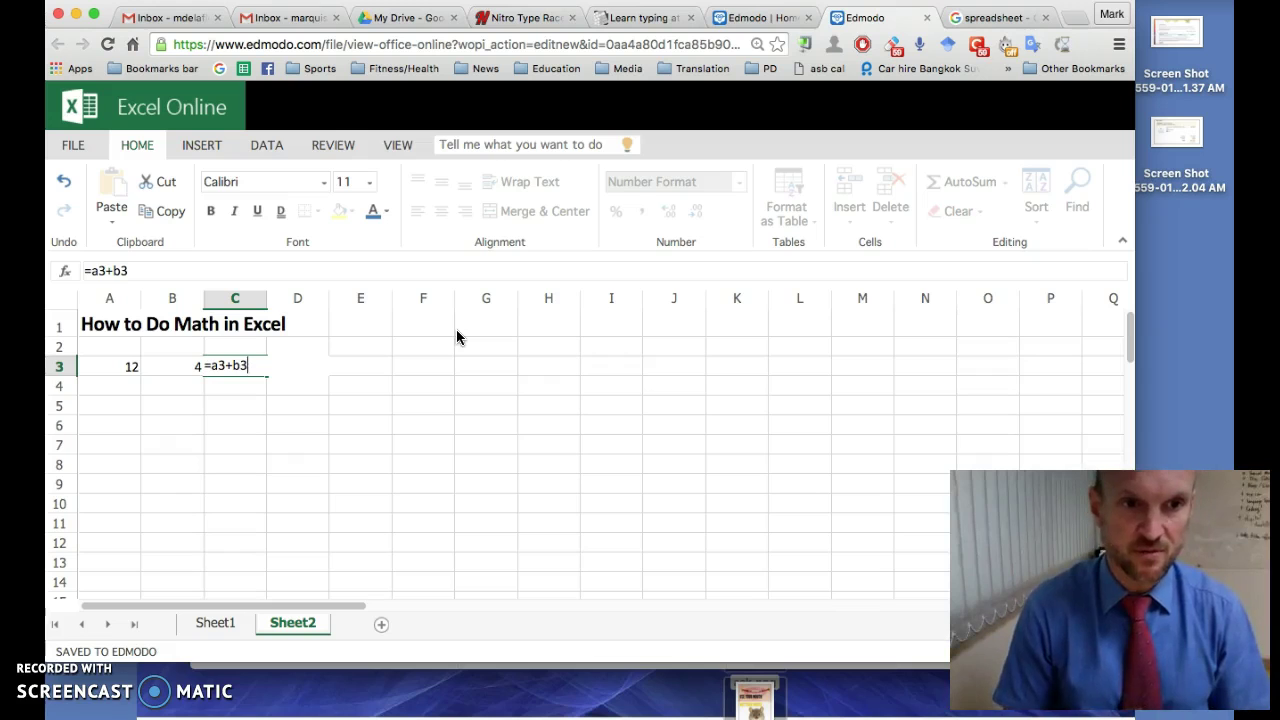
{"action": "key", "text": "Return"}
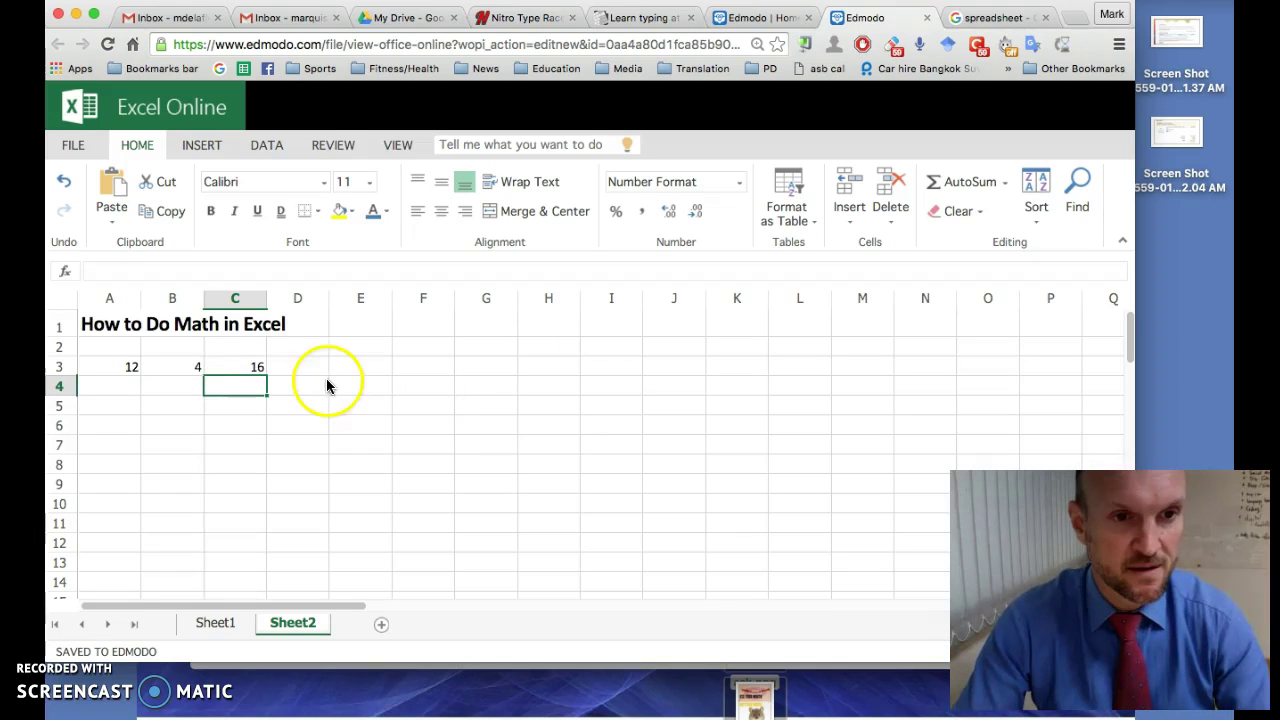
Check the C3 formula and the B3 value, and make the sum in C3 bold.
{"action": "left_click", "coordinate": [254, 367]}
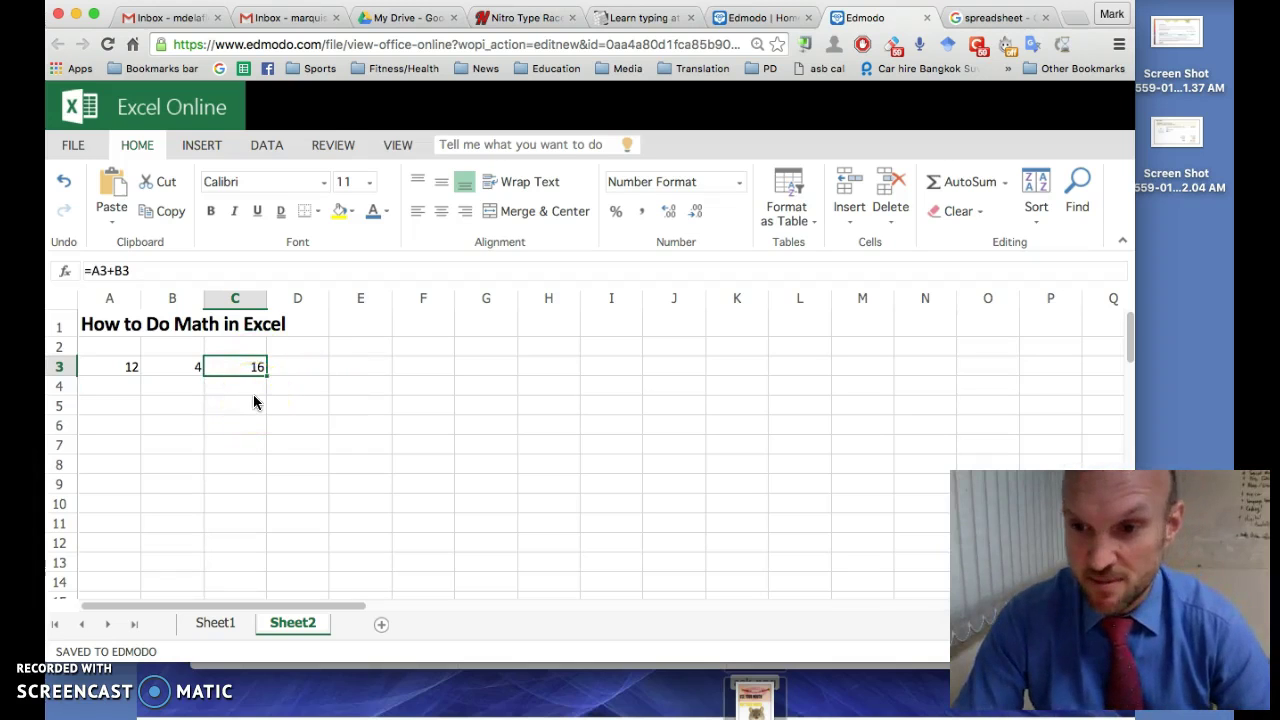
{"action": "left_click", "coordinate": [185, 370]}
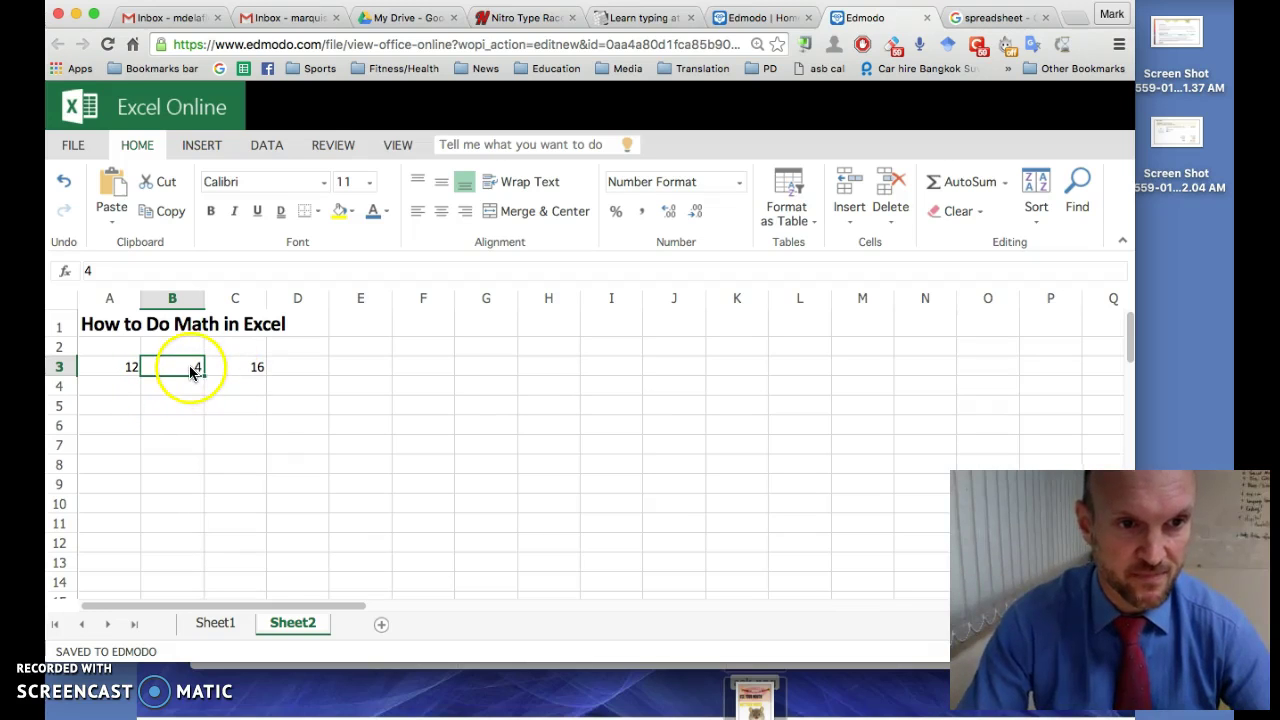
{"action": "left_click", "coordinate": [256, 367]}
{"action": "left_click", "coordinate": [211, 211]}
Change B3 to 5 and A3 to 54, and check the recalculated sum in C3.
{"action": "left_click", "coordinate": [175, 370]}
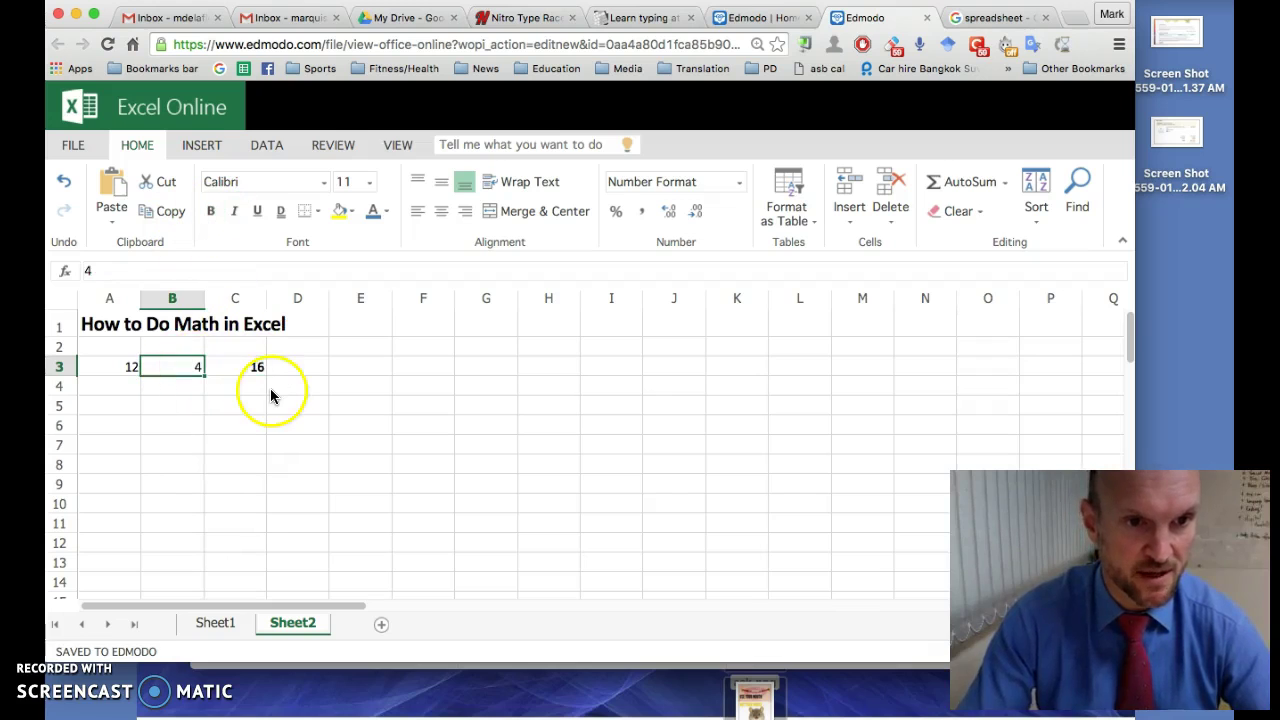
{"action": "type", "text": "5"}
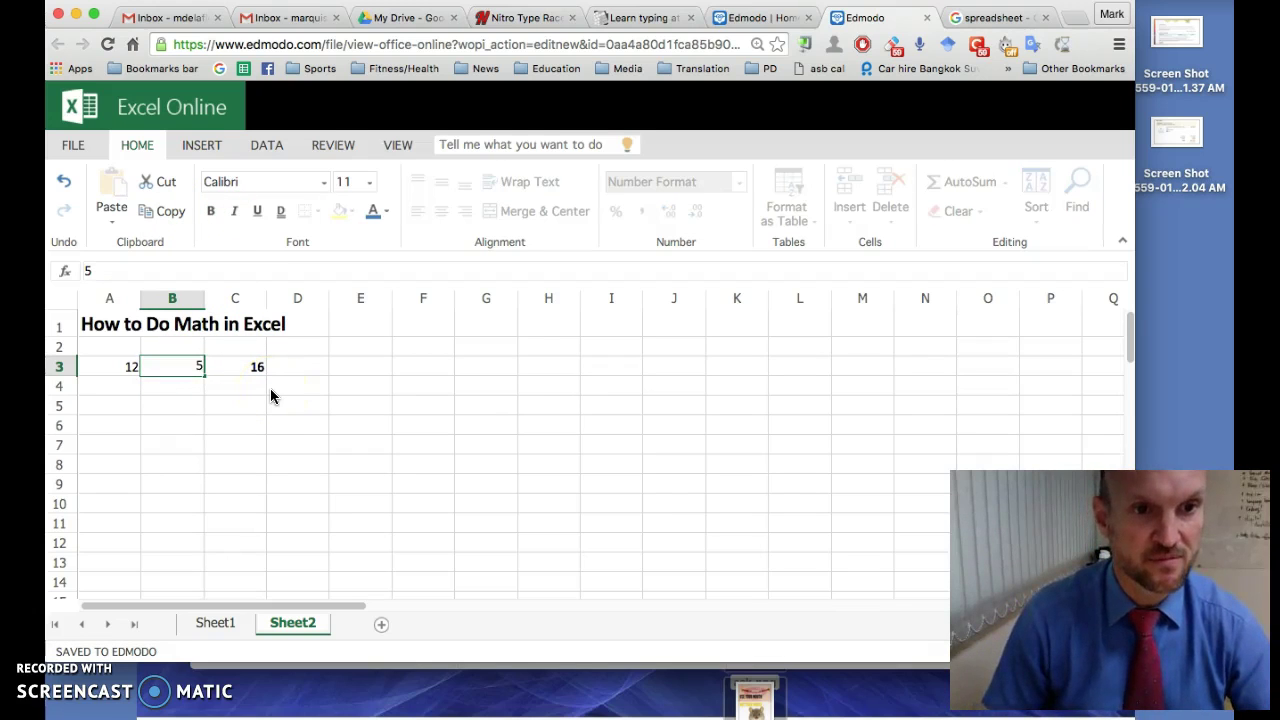
{"action": "key", "text": "Return"}
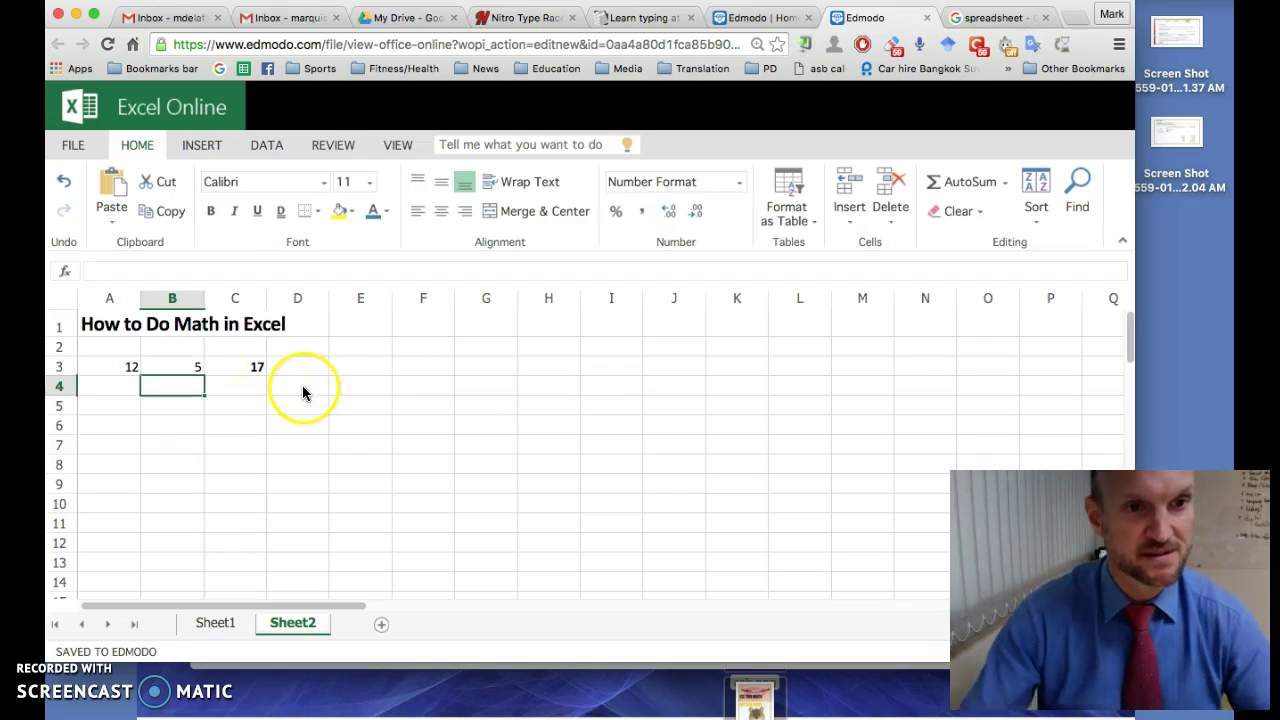
{"action": "left_click", "coordinate": [135, 368]}
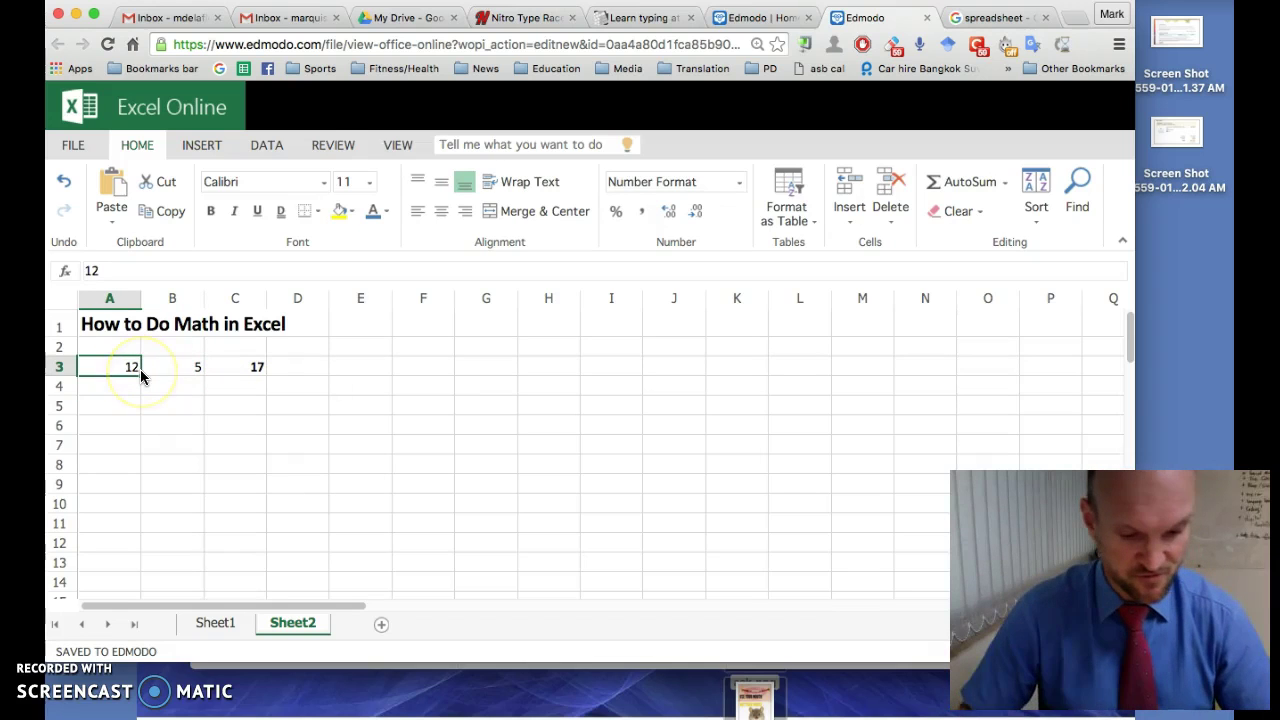
{"action": "type", "text": "54"}
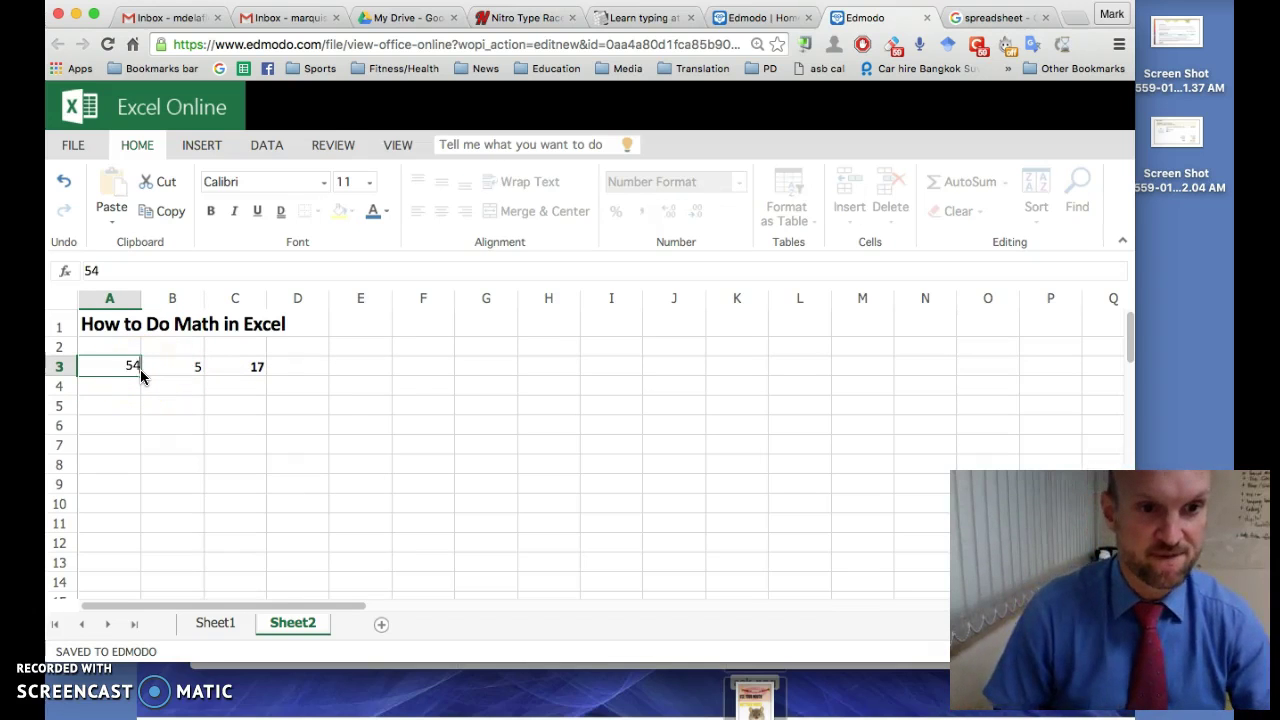
{"action": "key", "text": "Return"}
{"action": "left_click", "coordinate": [257, 372]}
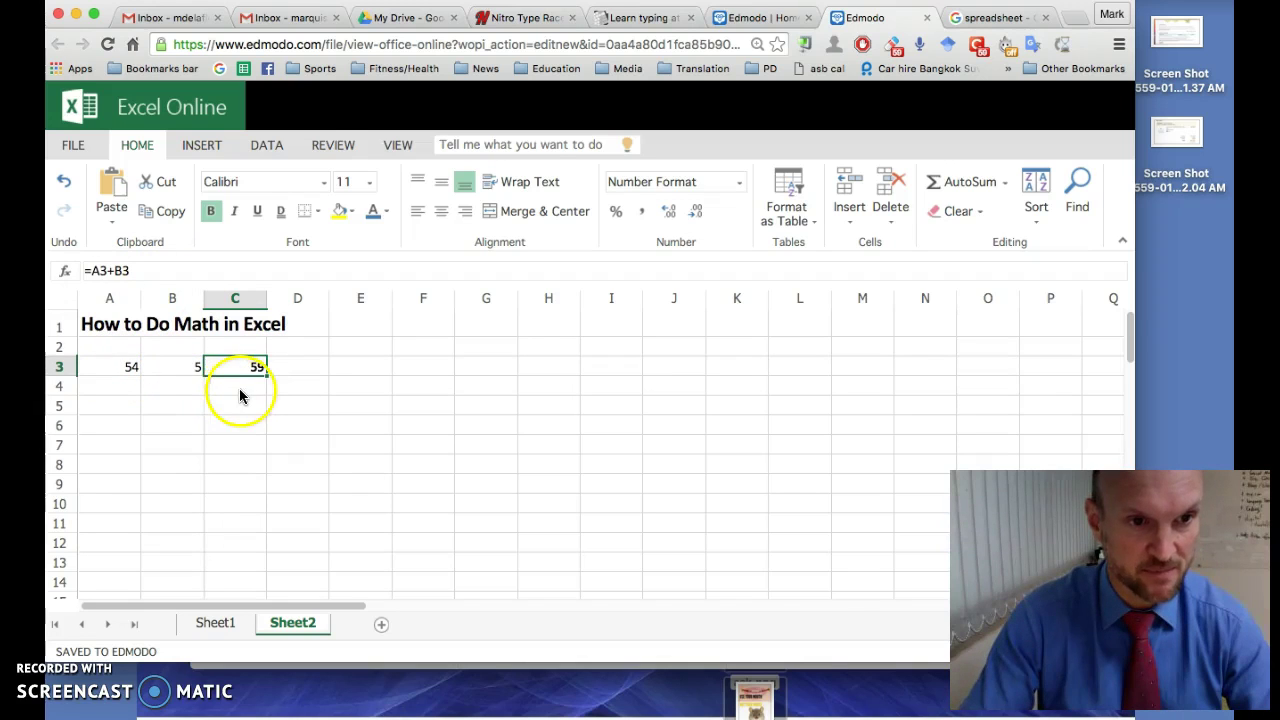
Enter 5 in both cell A4 and cell B4.
{"action": "left_click", "coordinate": [95, 386]}
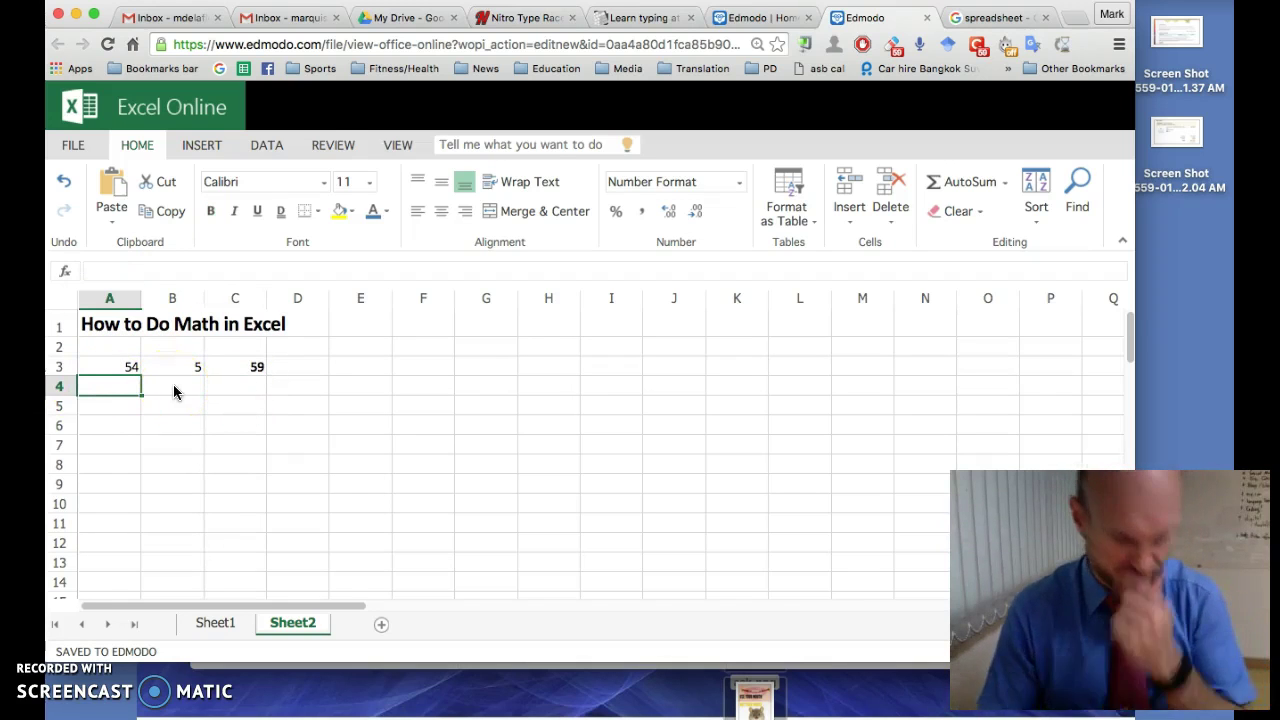
{"action": "type", "text": "5"}
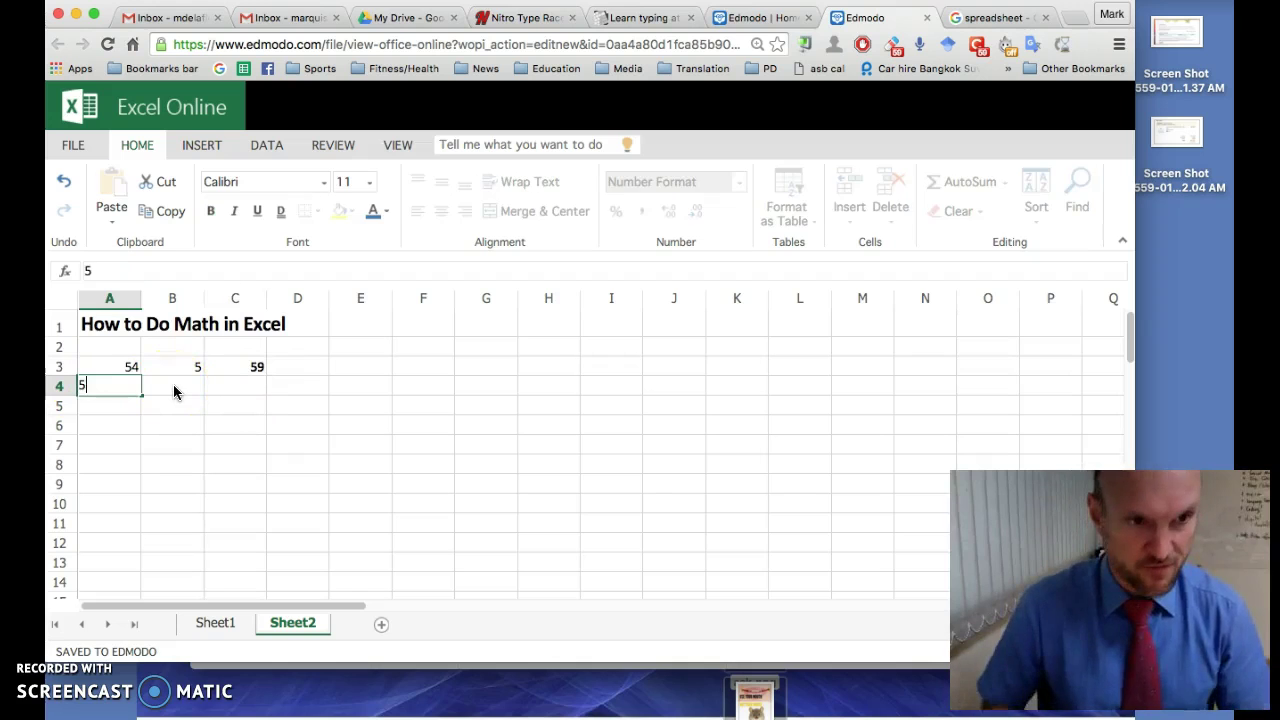
{"action": "left_click", "coordinate": [173, 391]}
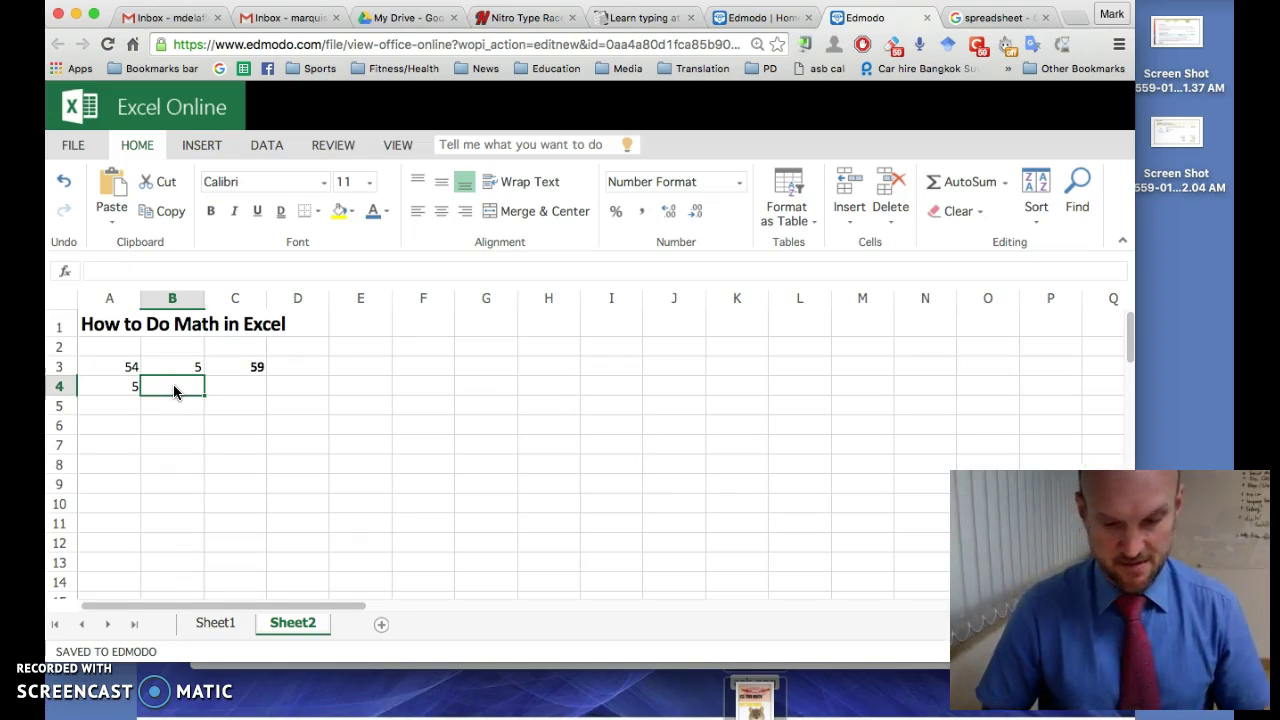
{"action": "type", "text": "5"}
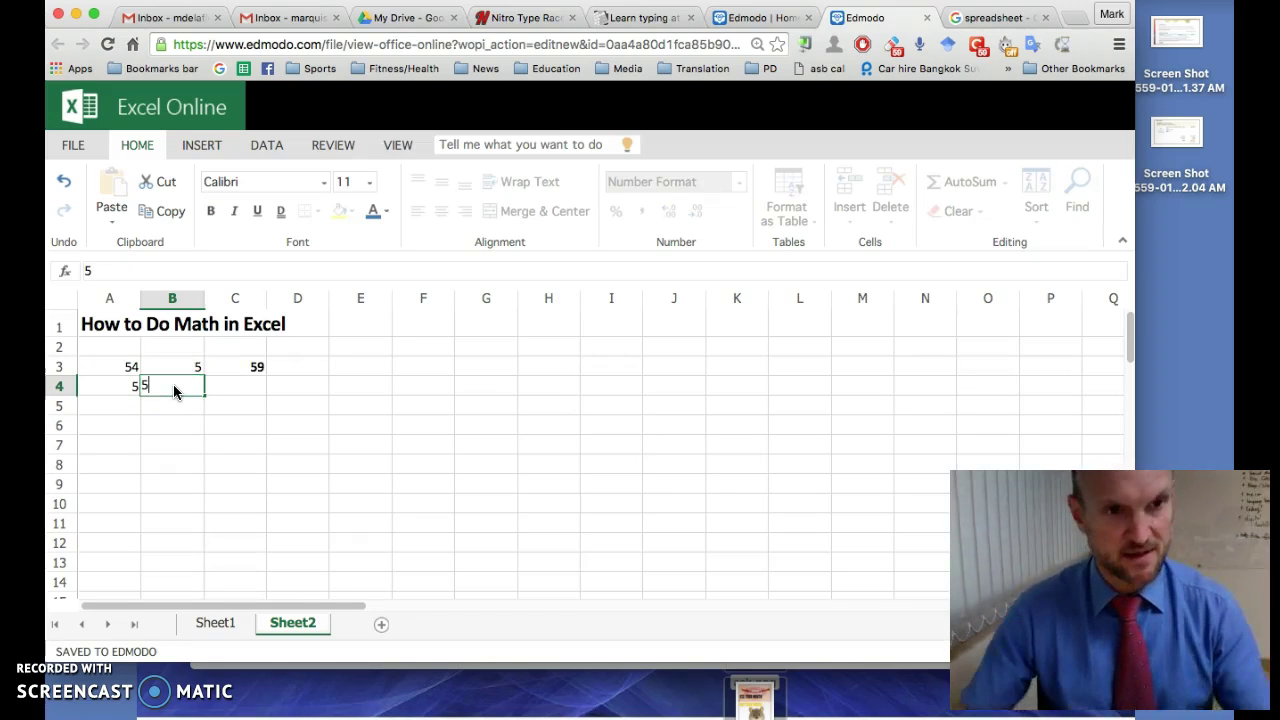
{"action": "left_click", "coordinate": [251, 384]}
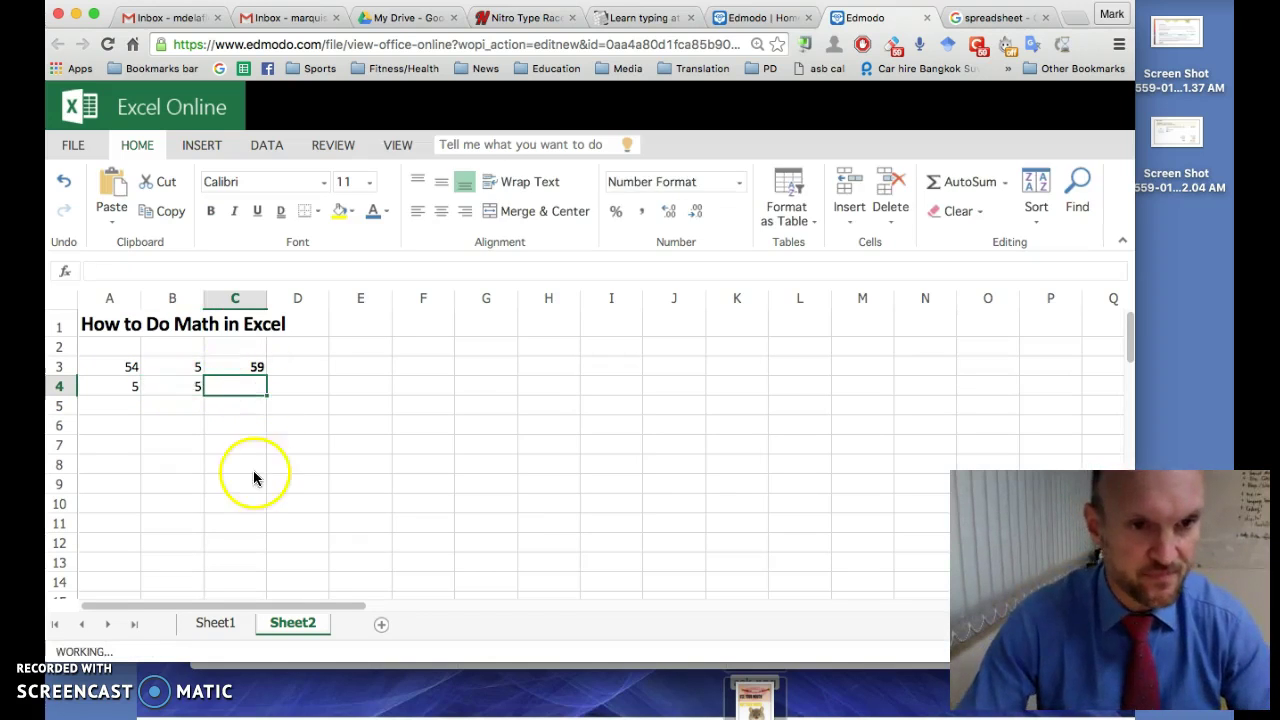
Enter the formula =A4+B4 in C4 by picking the referenced cells on the sheet, and check its formula.
{"action": "left_click", "coordinate": [254, 384]}
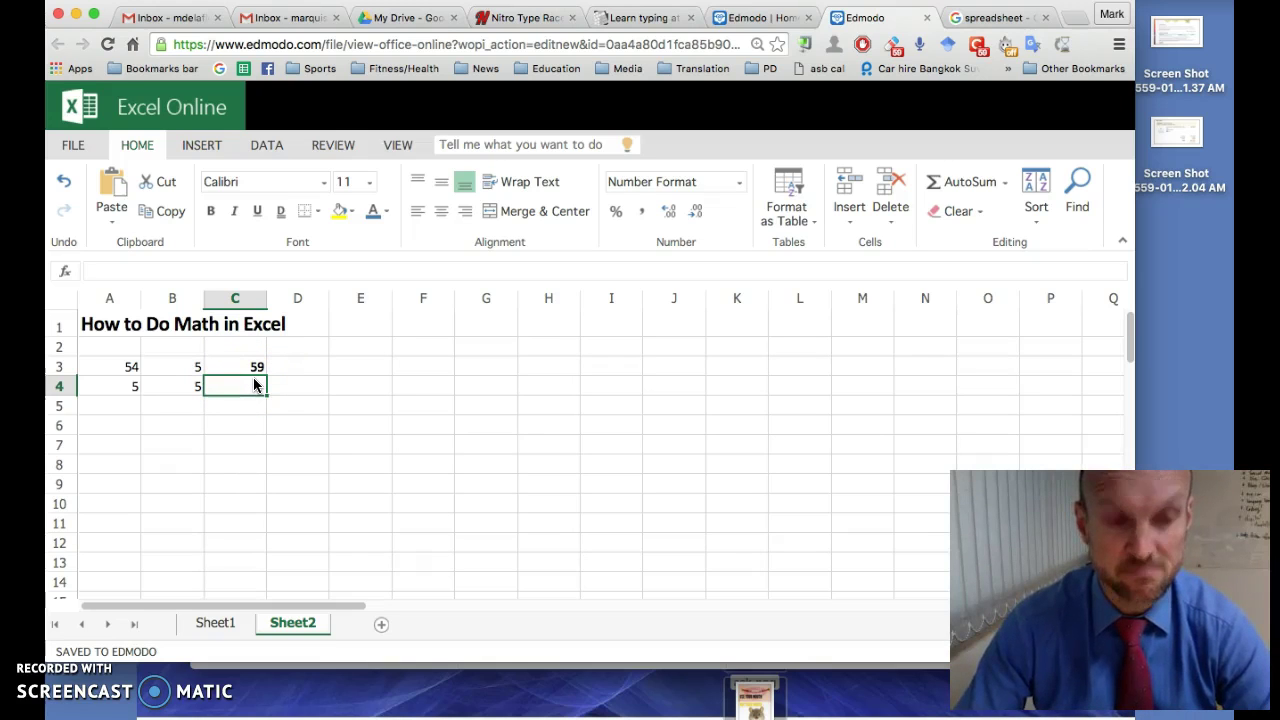
{"action": "left_click", "coordinate": [254, 388]}
{"action": "type", "text": "="}
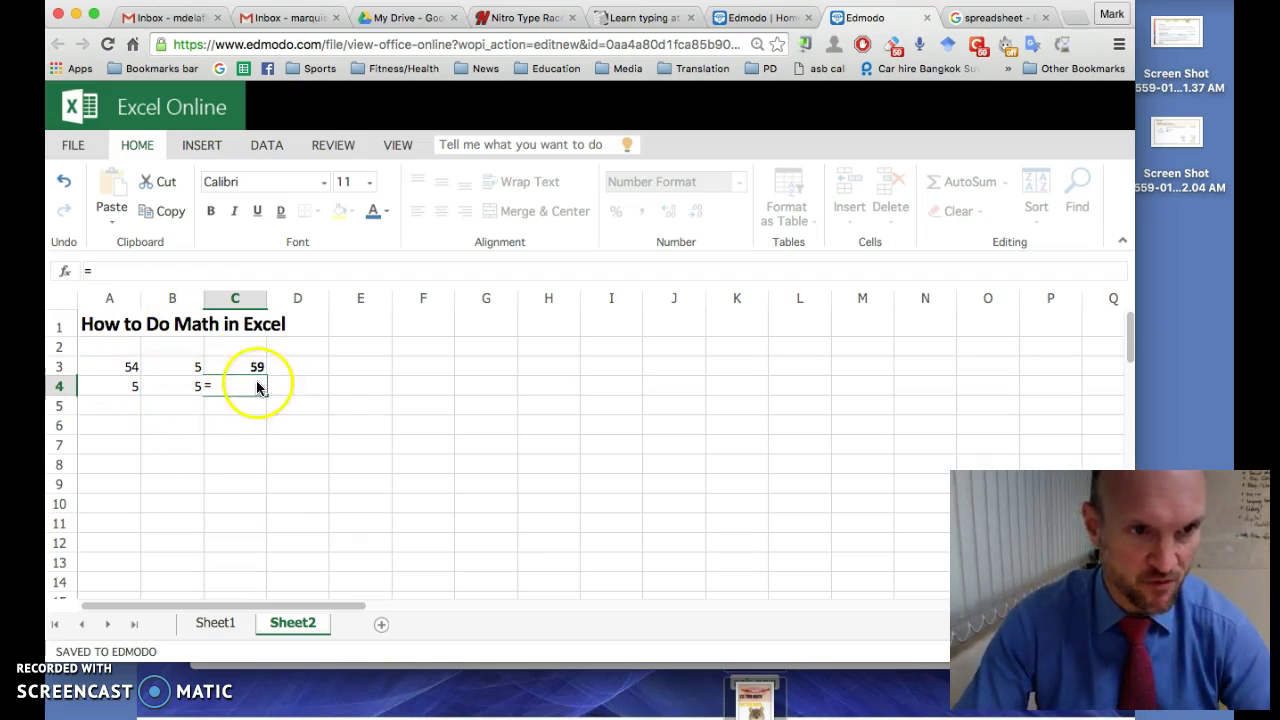
{"action": "left_click", "coordinate": [118, 385]}
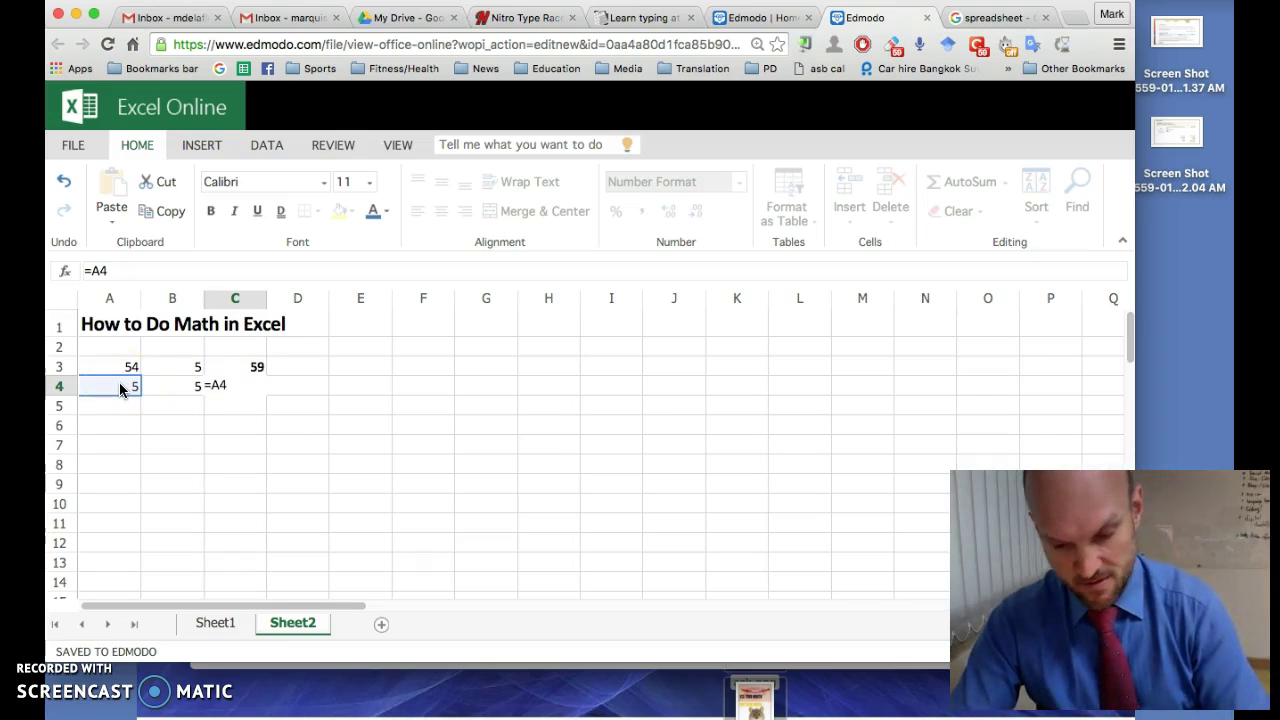
{"action": "type", "text": "+"}
{"action": "left_click", "coordinate": [184, 387]}
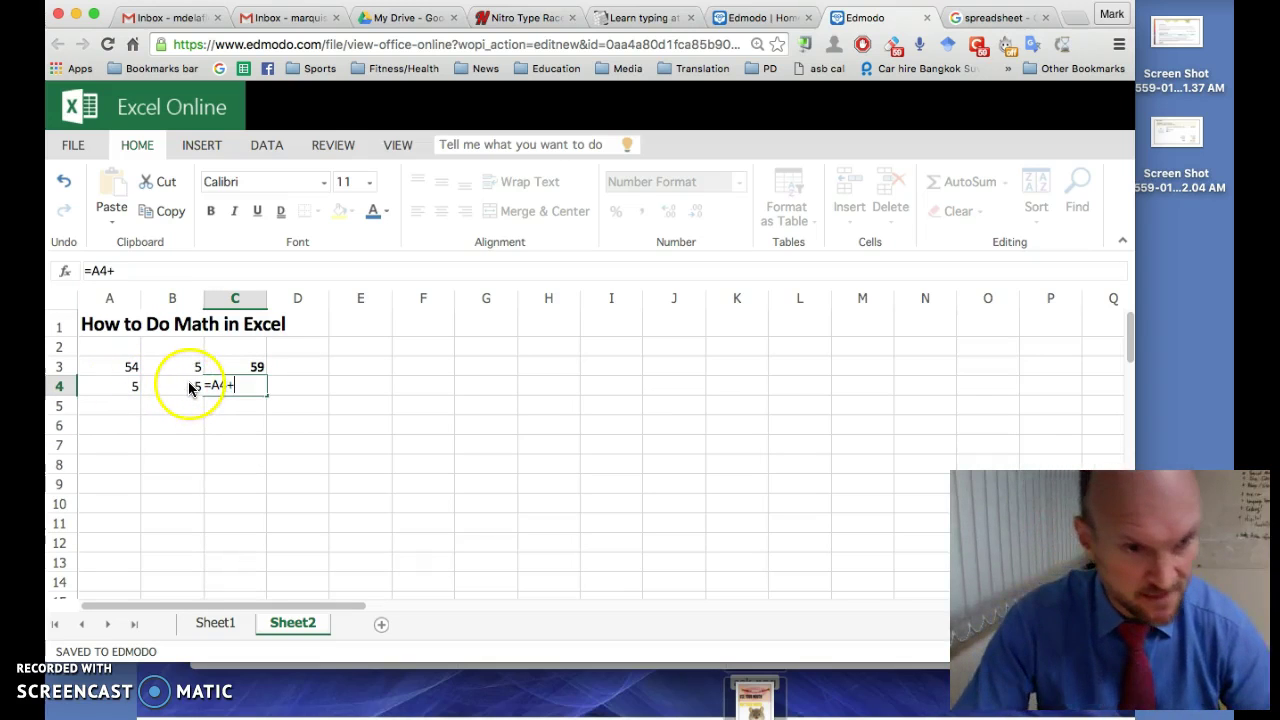
{"action": "left_click", "coordinate": [189, 388]}
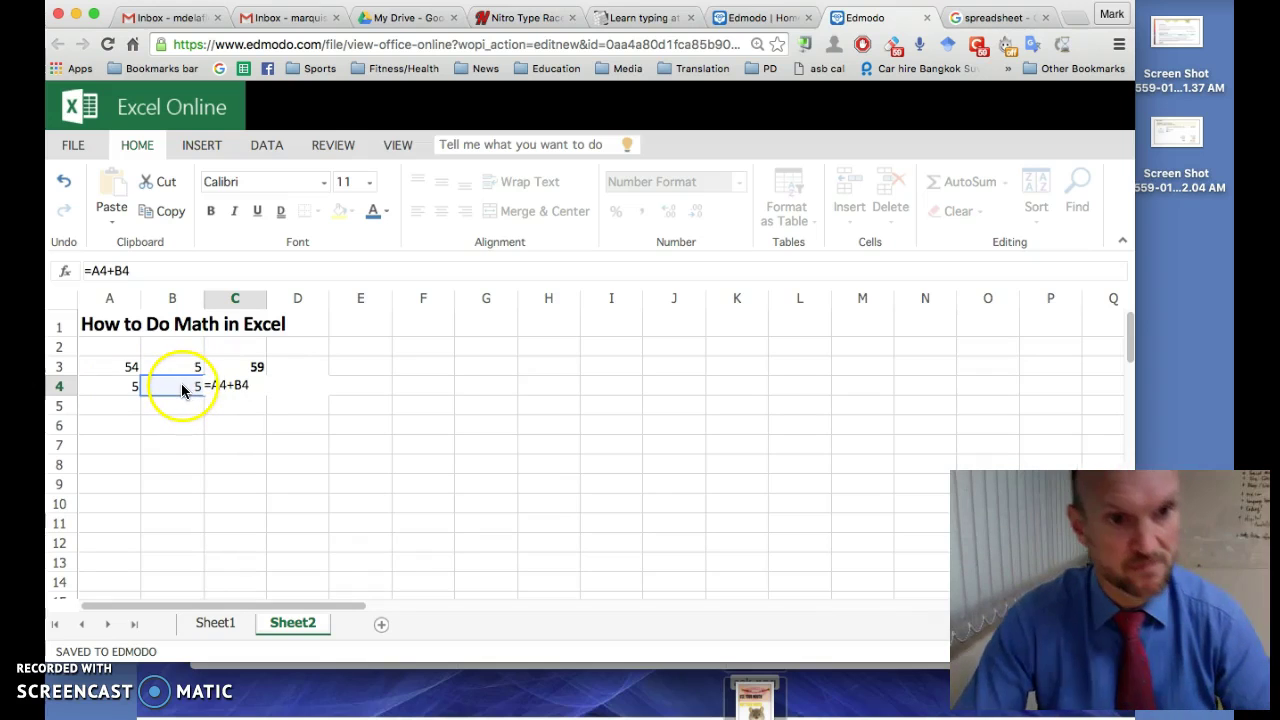
{"action": "key", "text": "Return"}
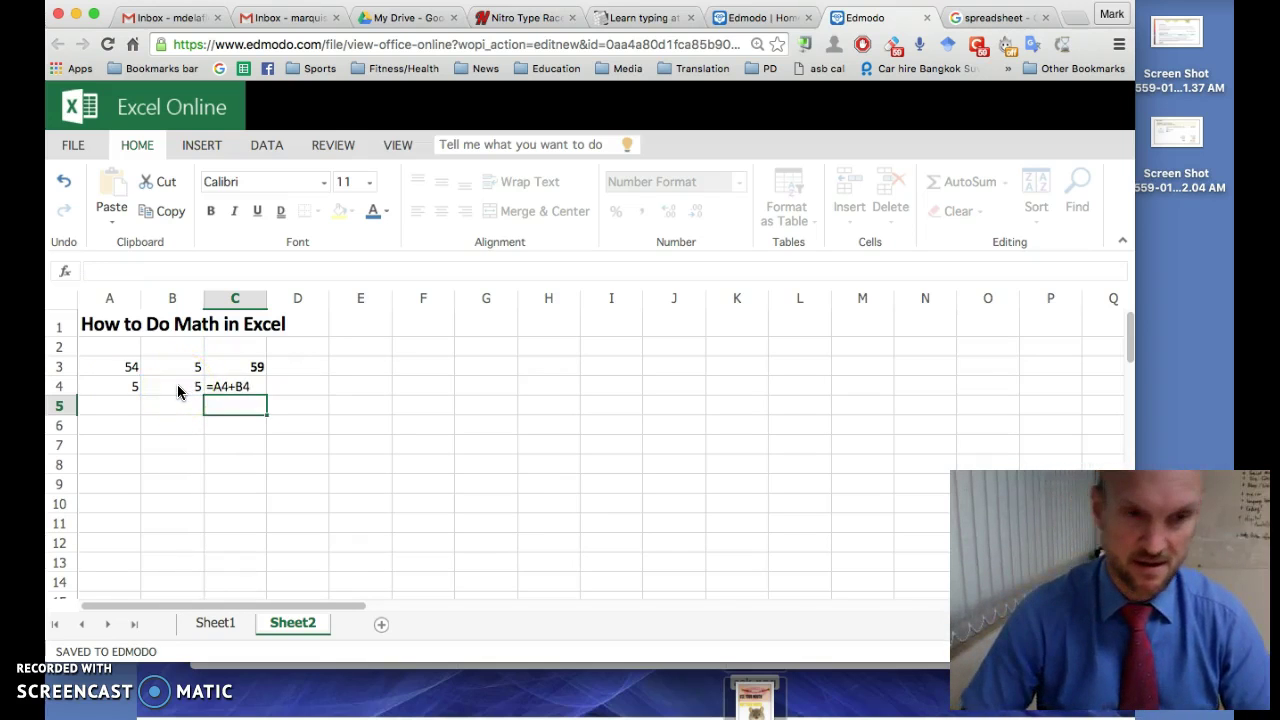
{"action": "left_click", "coordinate": [250, 390]}
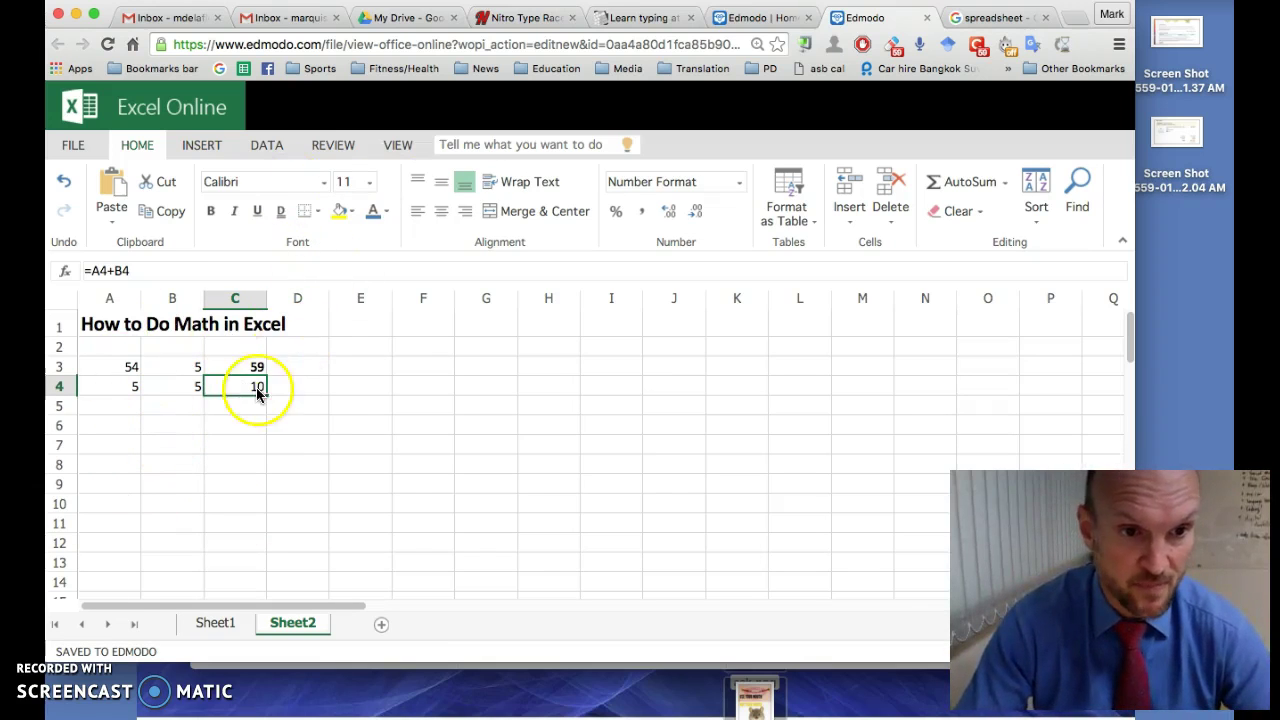
Enter 12 in cell A5 and 4 in cell B5.
{"action": "left_click", "coordinate": [128, 405]}
{"action": "type", "text": "12"}
{"action": "key", "text": "Tab"}
{"action": "type", "text": "4"}
{"action": "key", "text": "Tab"}
{"action": "left_click", "coordinate": [138, 407]}
{"action": "left_click", "coordinate": [185, 408]}
Enter the subtraction formula =A5-B5 in C5, picking the referenced cells on the sheet.
{"action": "left_click", "coordinate": [243, 408]}
{"action": "type", "text": "="}
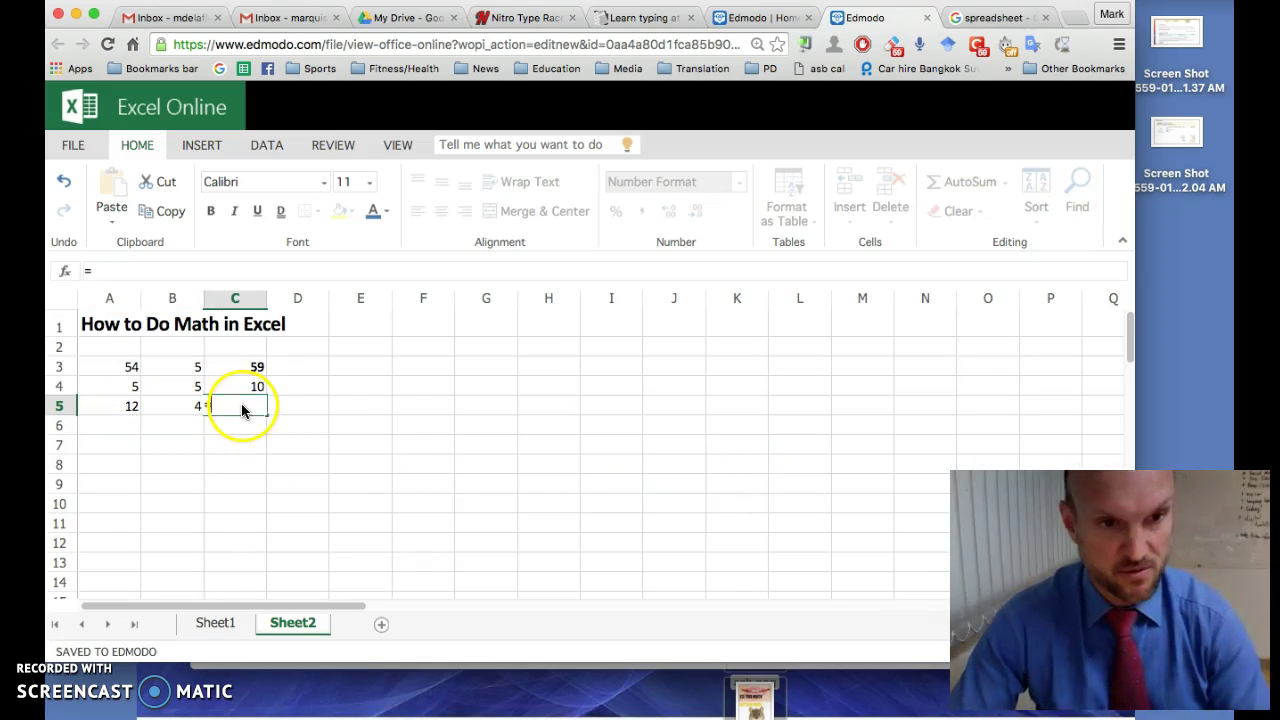
{"action": "left_click", "coordinate": [124, 409]}
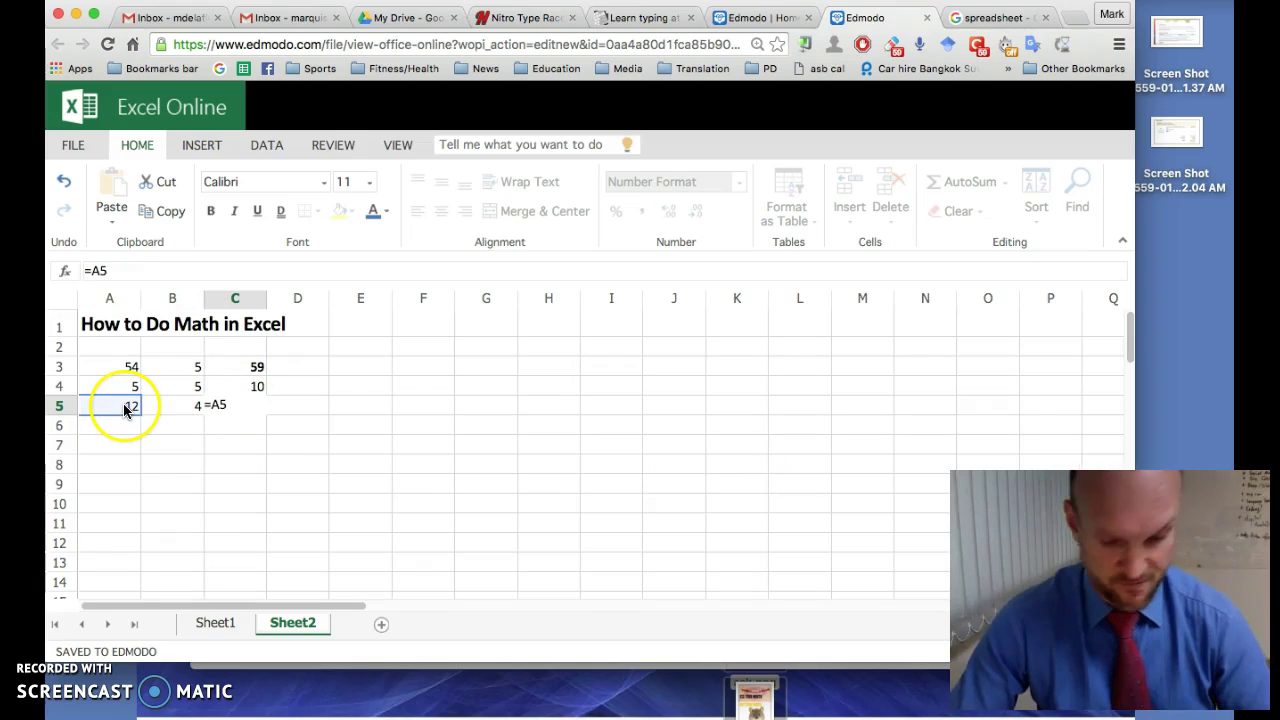
{"action": "type", "text": "-"}
{"action": "left_click", "coordinate": [170, 410]}
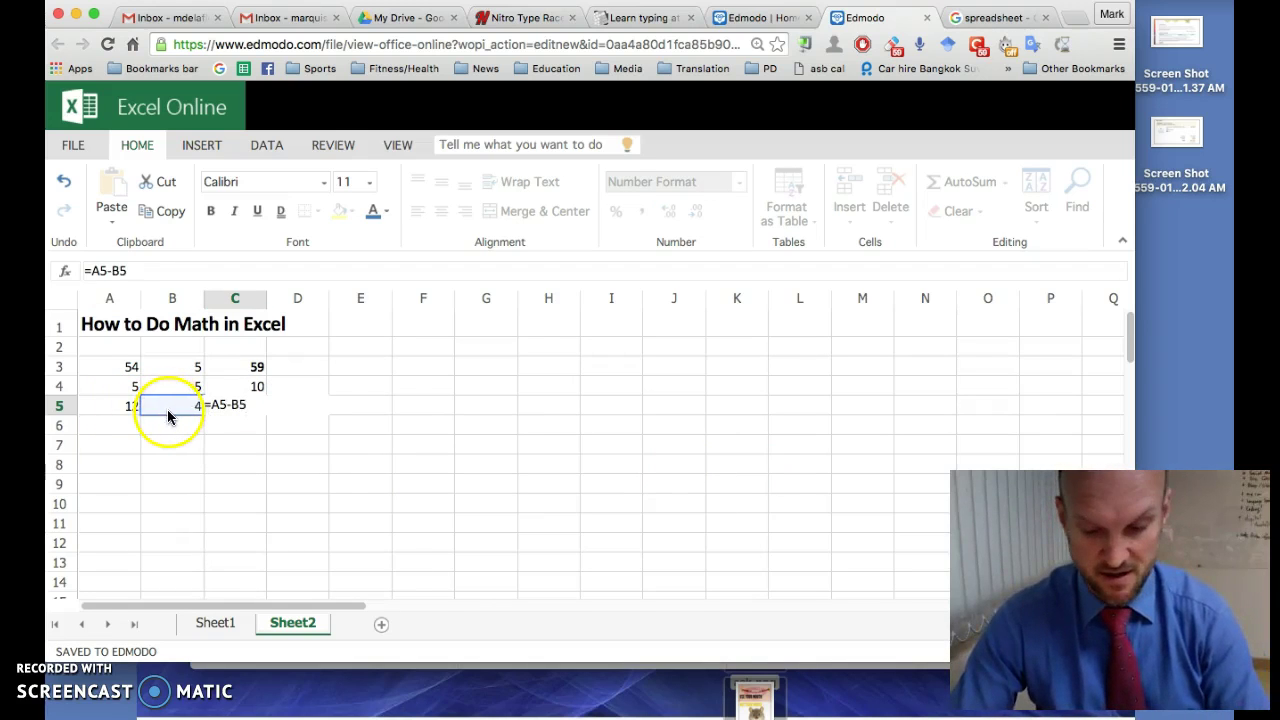
{"action": "key", "text": "Return"}
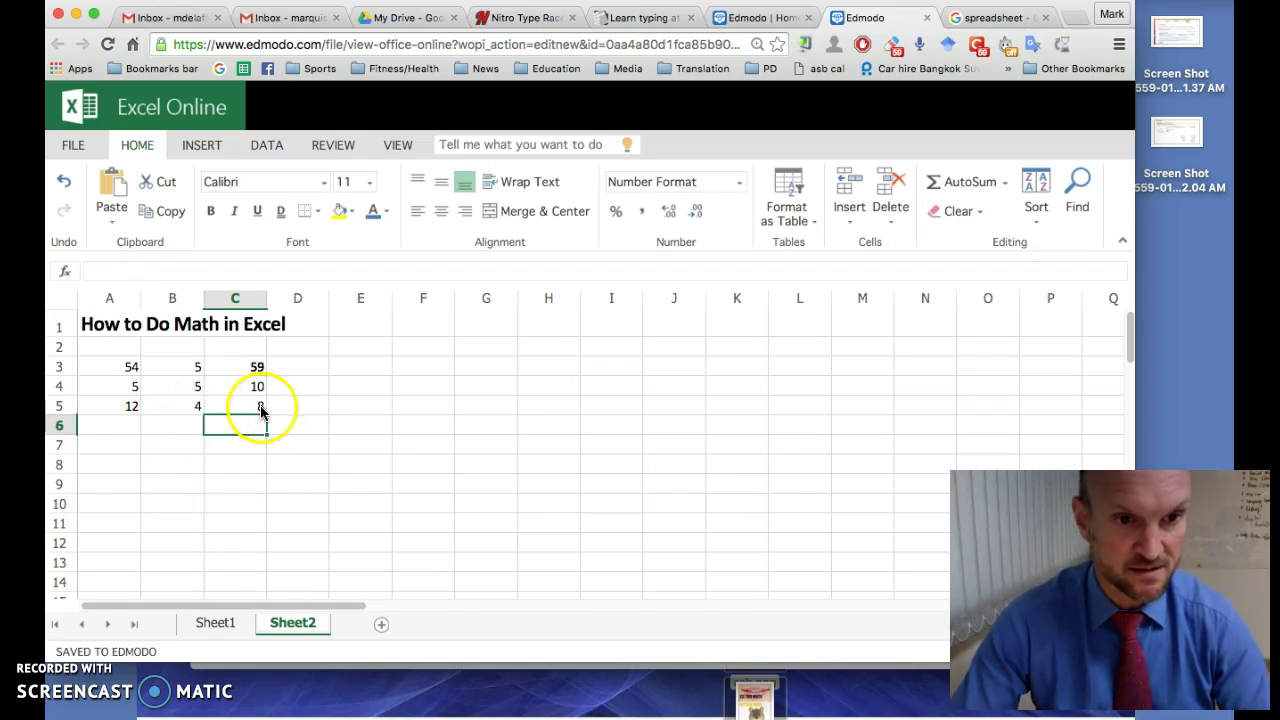
Enter 12 in cell A6 and 4 in cell B6.
{"action": "left_click", "coordinate": [128, 428]}
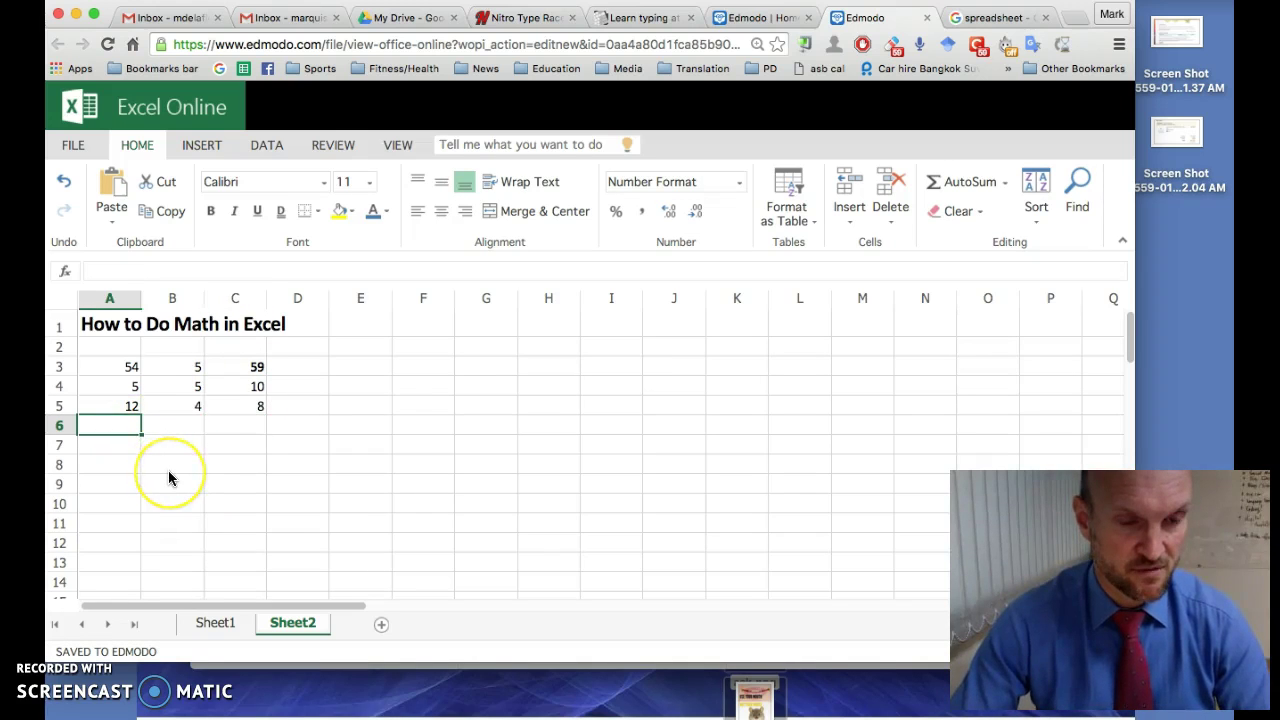
{"action": "type", "text": "12"}
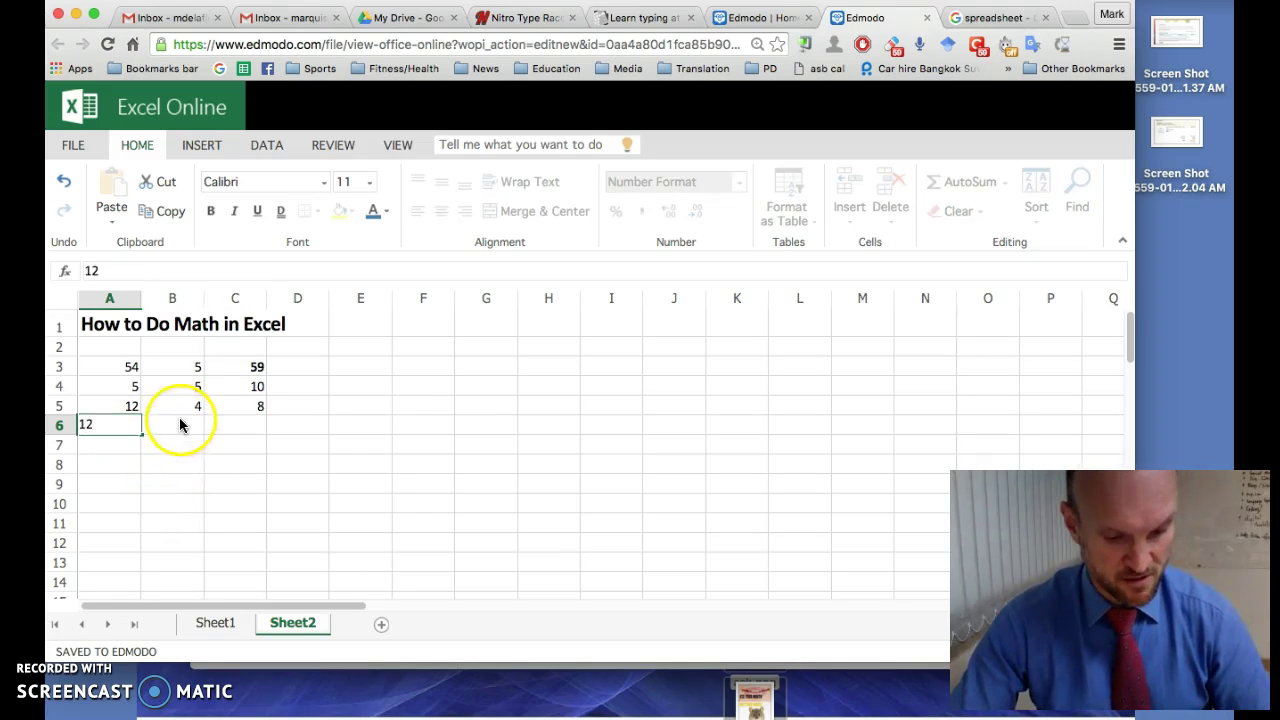
{"action": "left_click", "coordinate": [179, 417]}
{"action": "type", "text": "4"}
{"action": "left_click", "coordinate": [187, 461]}
Enter the multiplication formula =A6*B6 in C6, picking the referenced cells on the sheet.
{"action": "left_click", "coordinate": [250, 410]}
{"action": "left_click", "coordinate": [248, 426]}
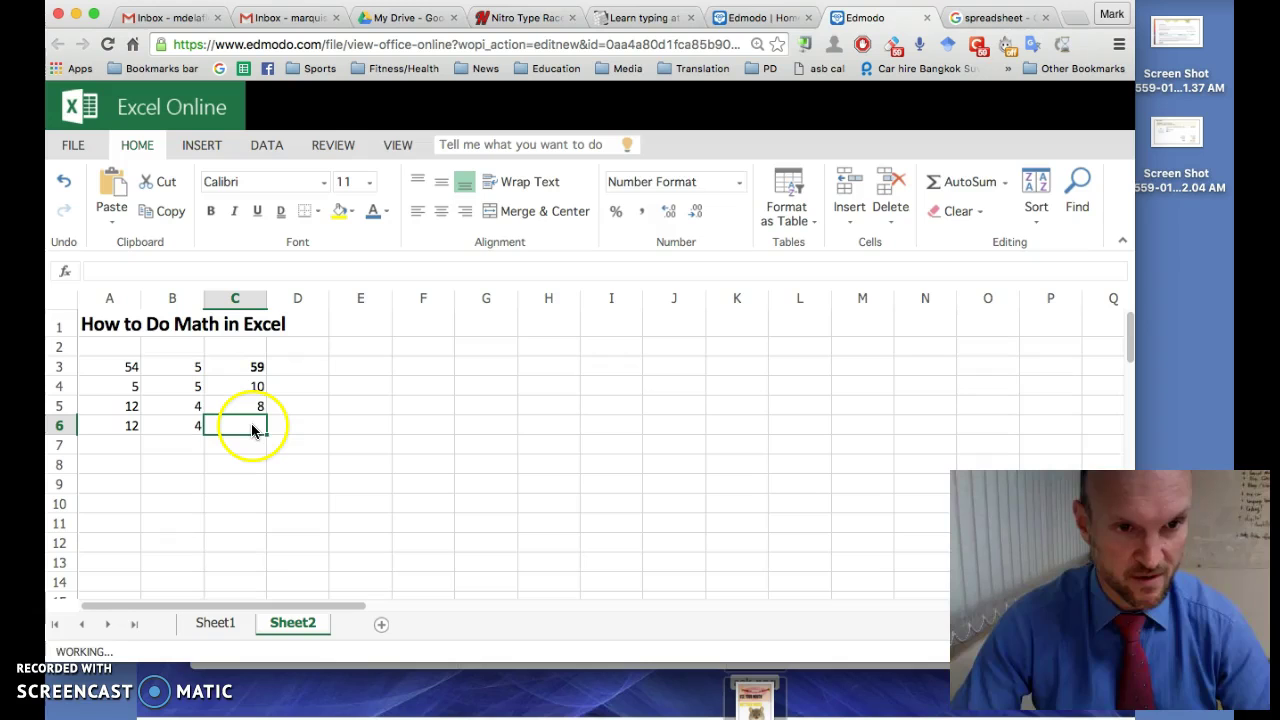
{"action": "type", "text": "="}
{"action": "left_click", "coordinate": [132, 425]}
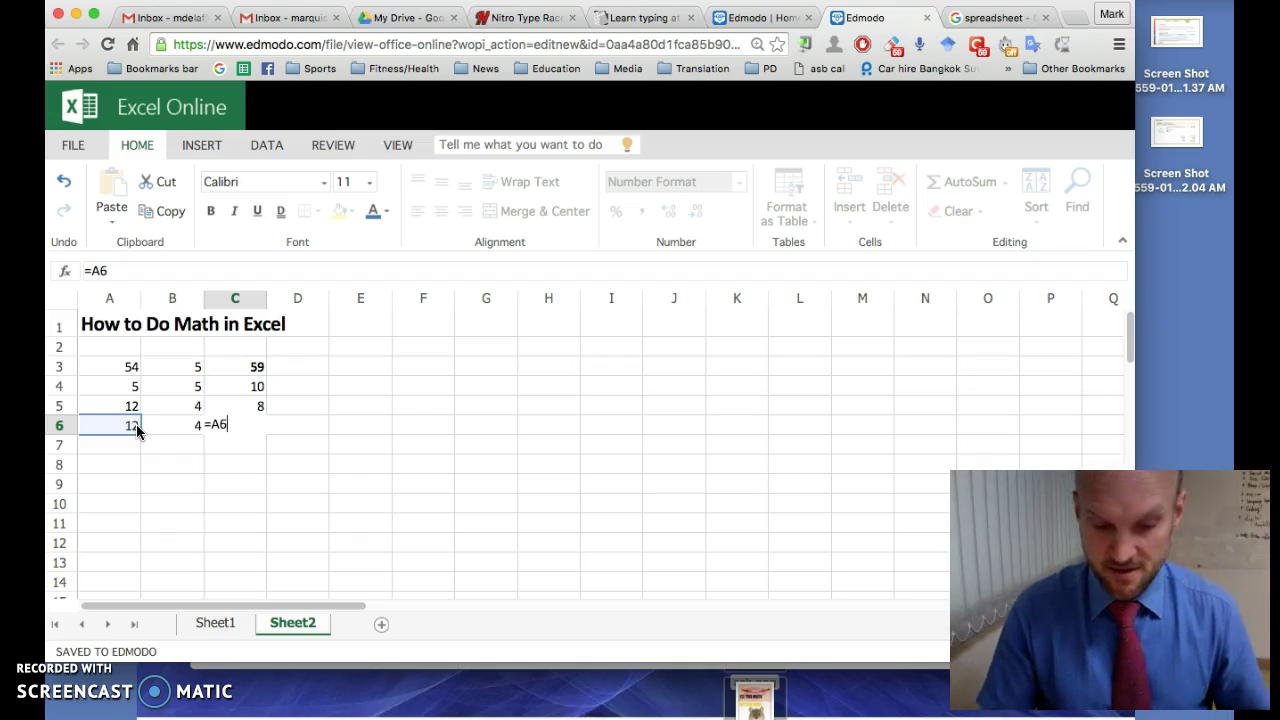
{"action": "type", "text": "*"}
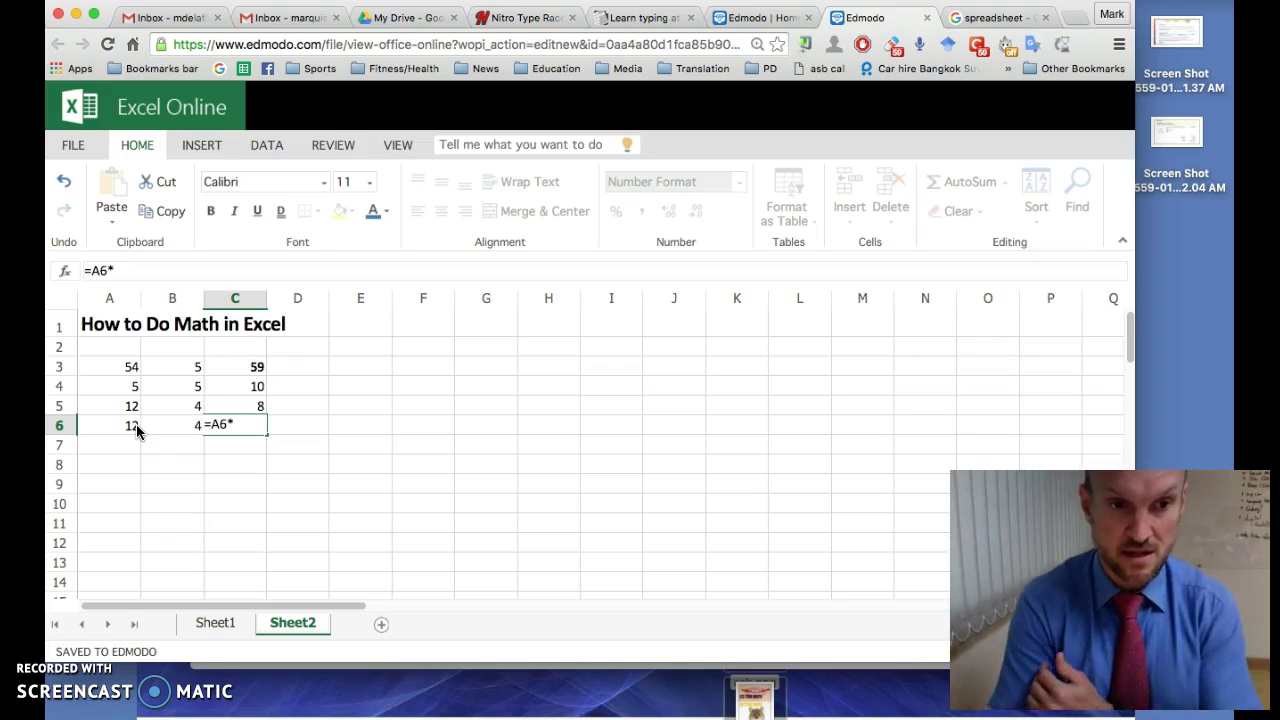
{"action": "left_click", "coordinate": [172, 425]}
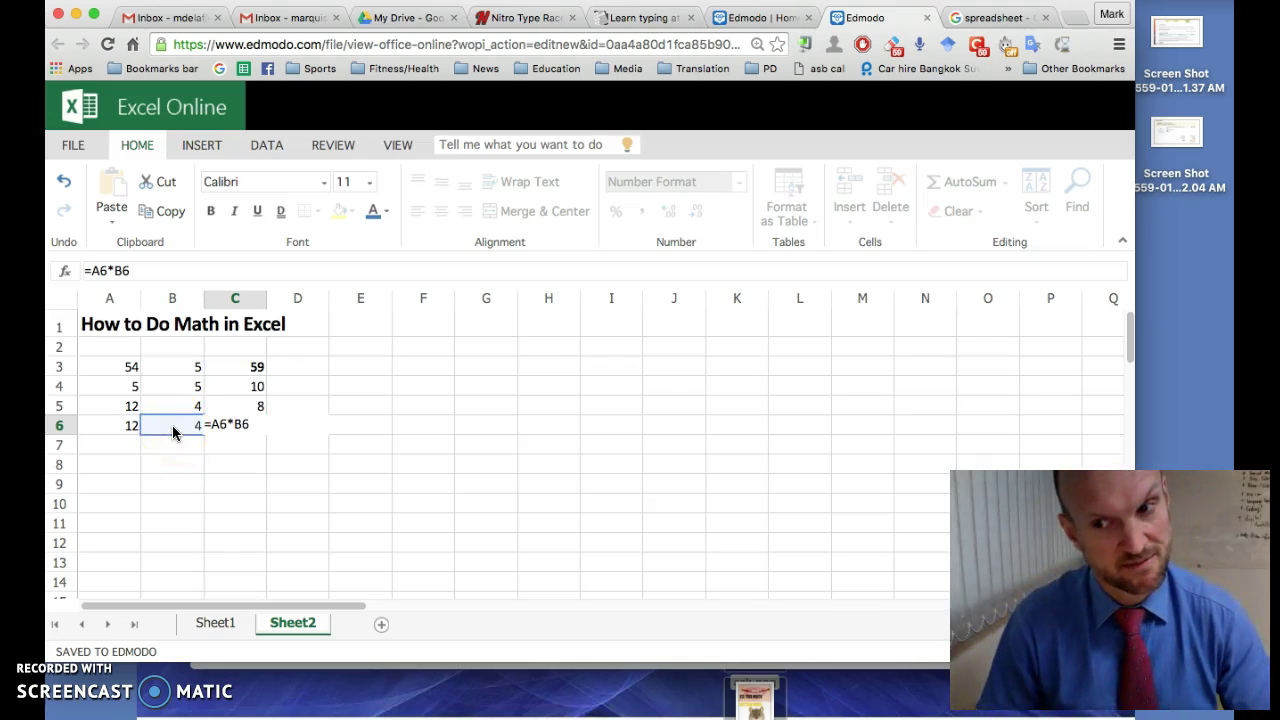
{"action": "key", "text": "Return"}
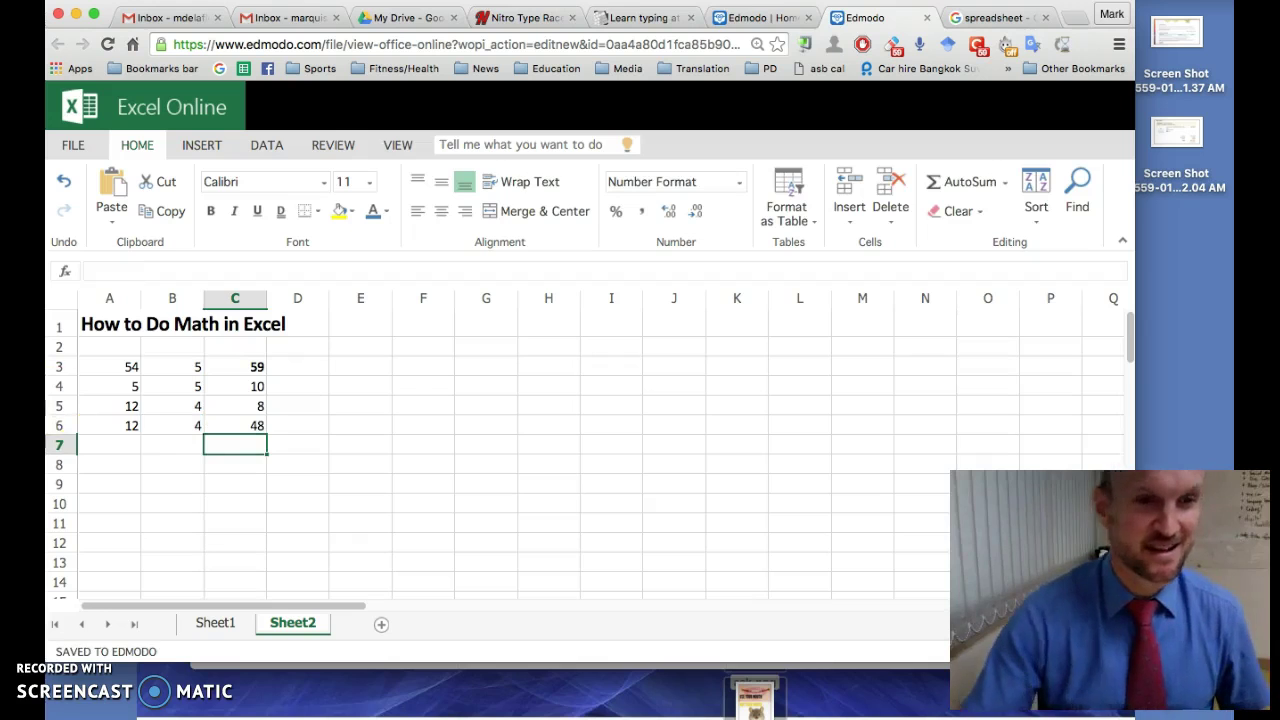
Enter 12 in cell A7 and 4 in cell B7.
{"action": "left_click", "coordinate": [131, 449]}
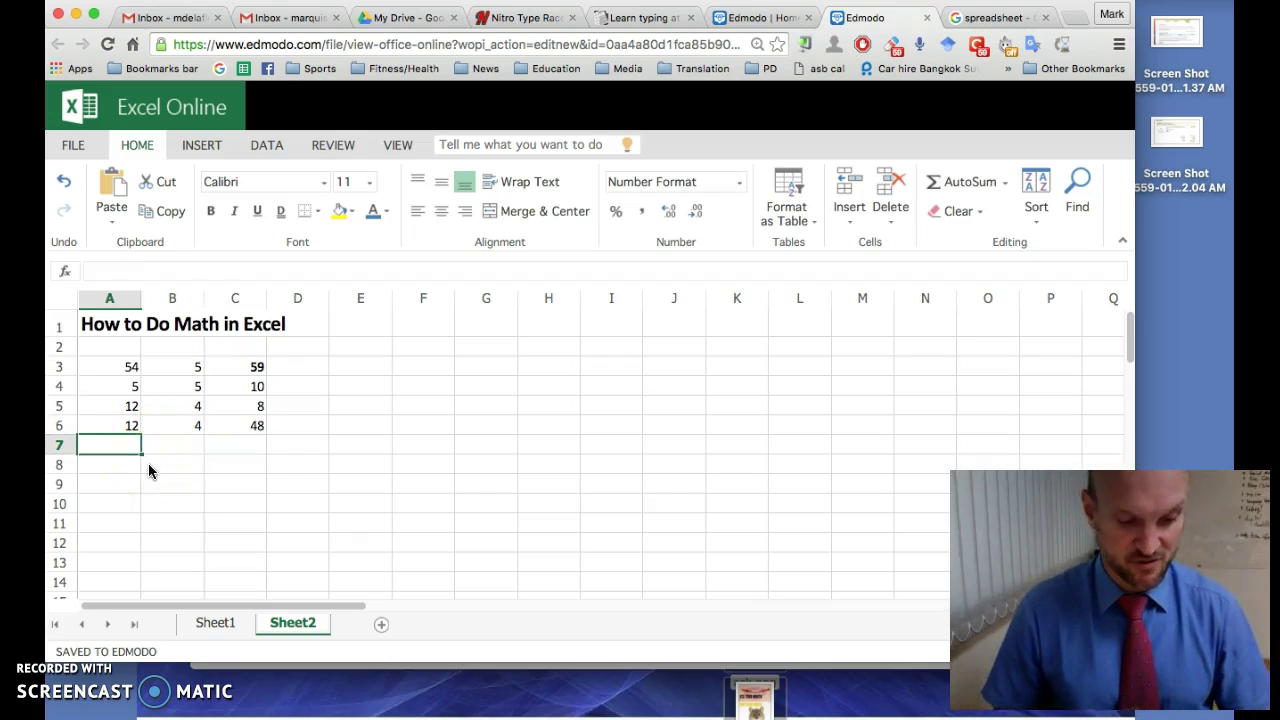
{"action": "type", "text": "12"}
{"action": "key", "text": "Tab"}
{"action": "type", "text": "4"}
{"action": "key", "text": "Tab"}
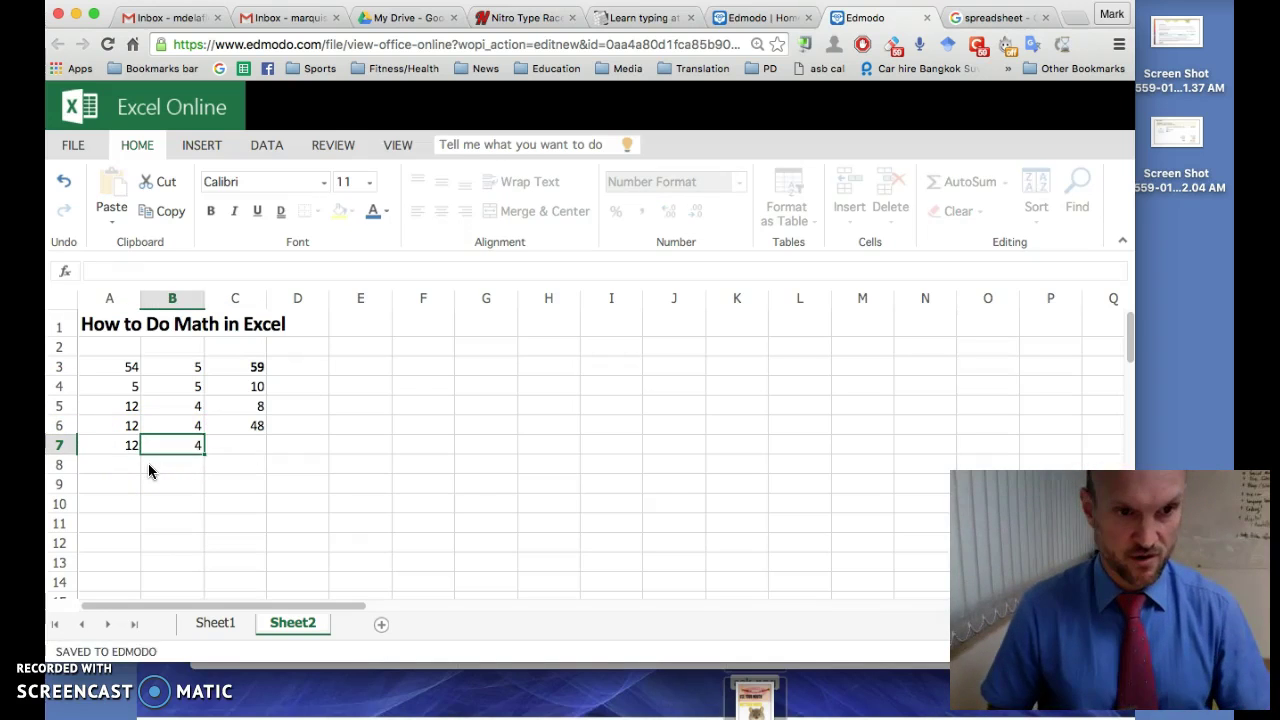
Enter the division formula =A7/B7 in C7, picking the referenced cells on the sheet.
{"action": "type", "text": "="}
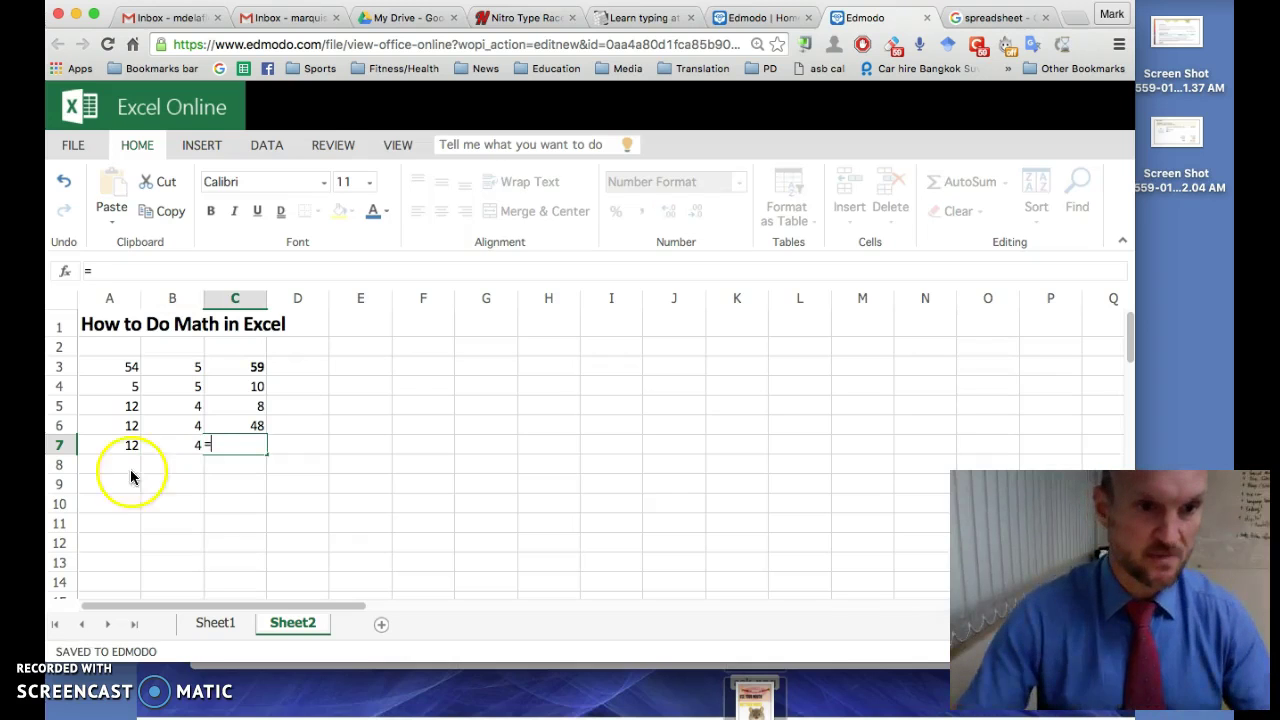
{"action": "left_click", "coordinate": [122, 445]}
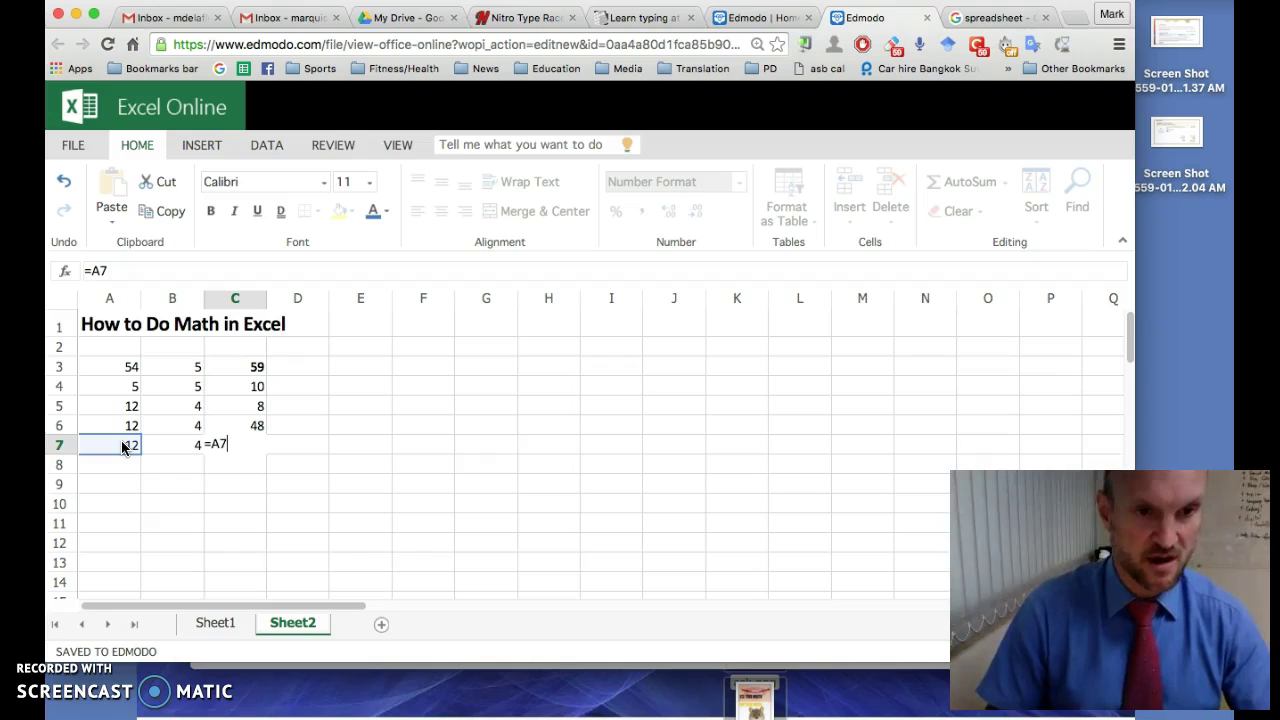
{"action": "type", "text": "/"}
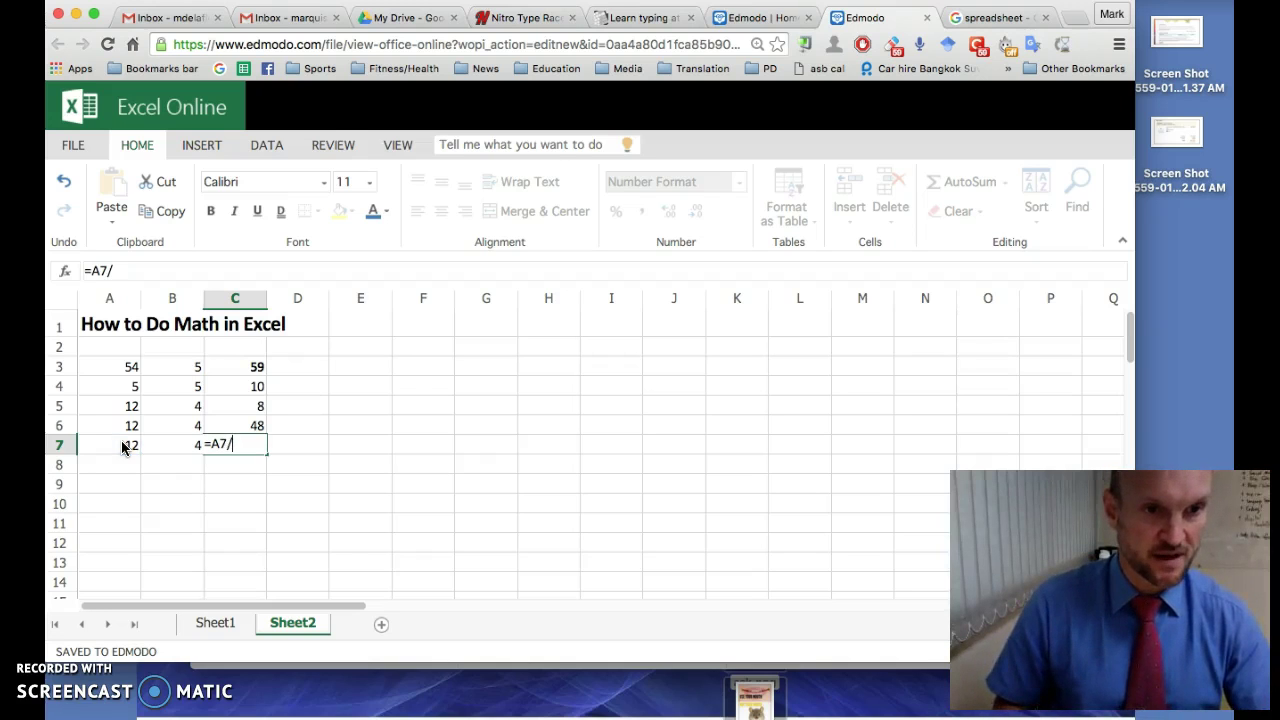
{"action": "left_click", "coordinate": [175, 444]}
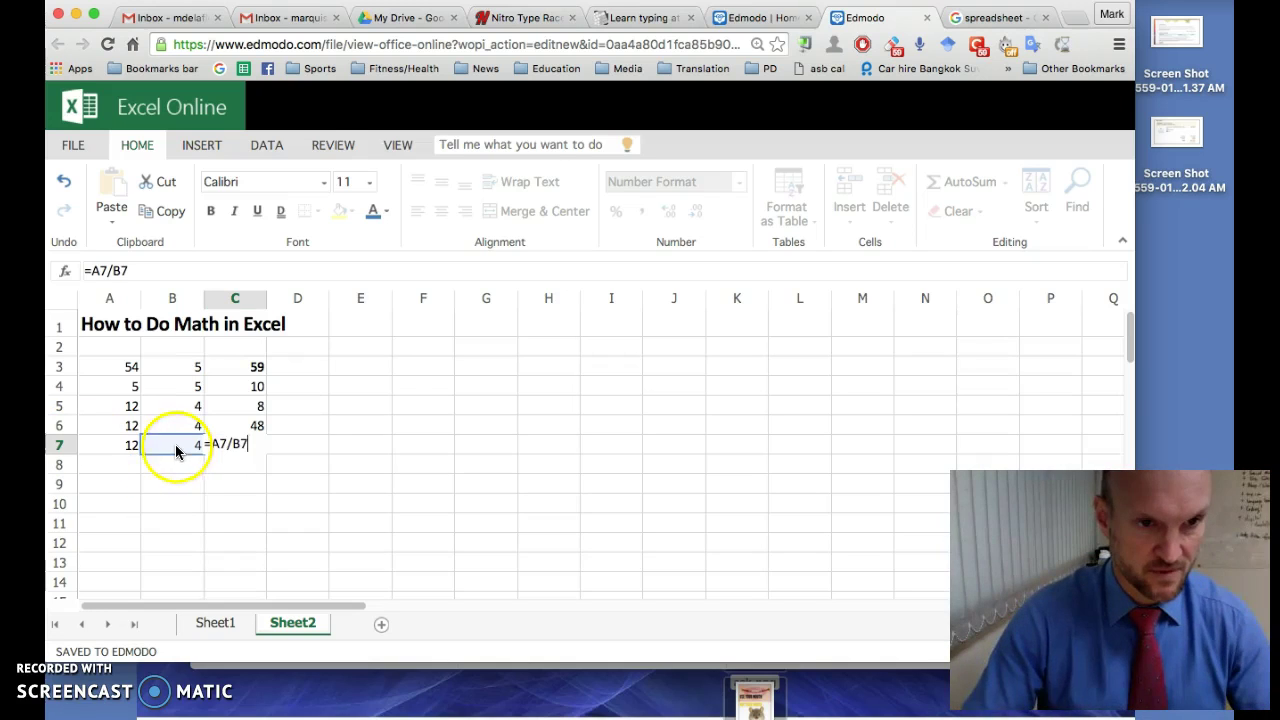
{"action": "key", "text": "Return"}
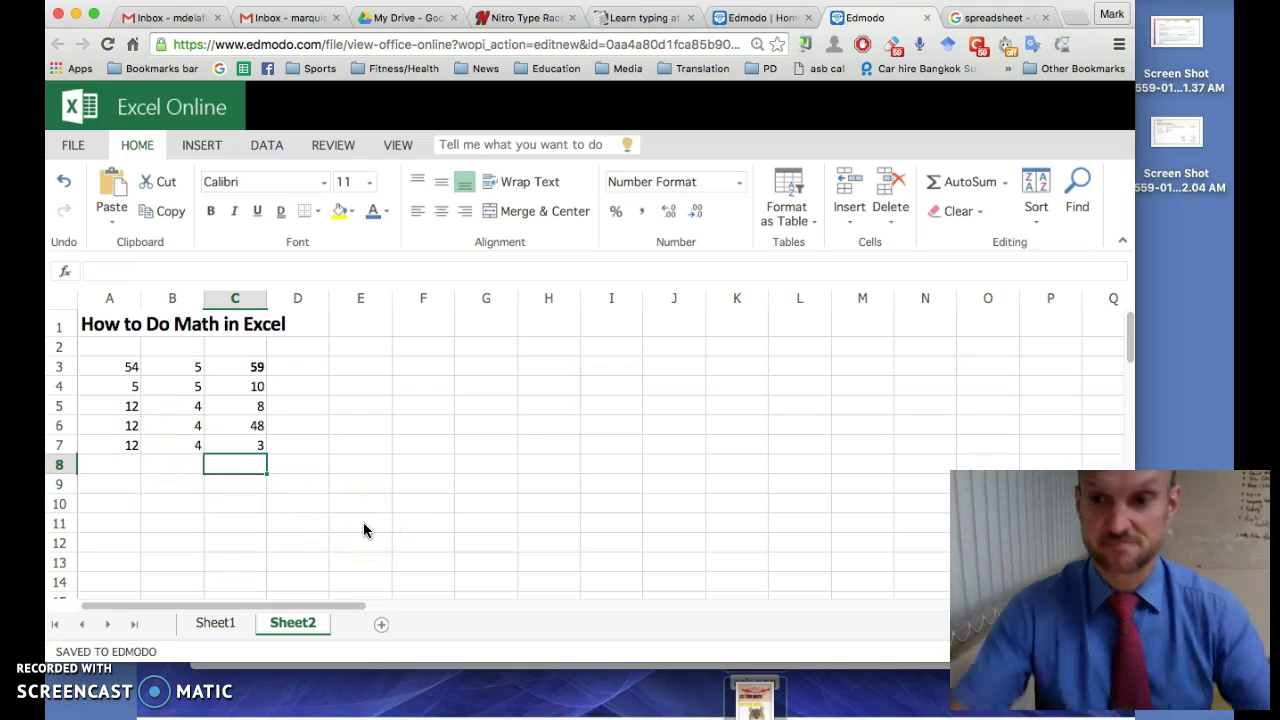
{"action": "left_click", "coordinate": [307, 386]}
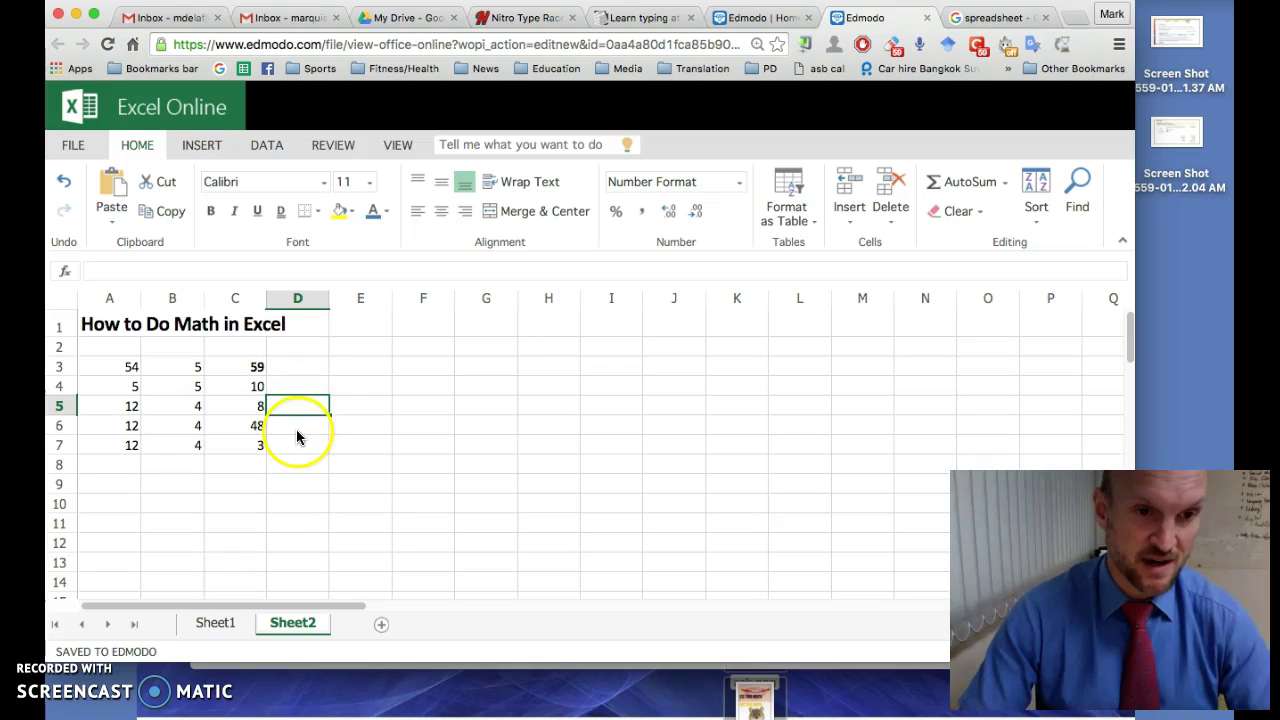
{"action": "left_click", "coordinate": [296, 429]}
{"action": "left_click", "coordinate": [297, 450]}
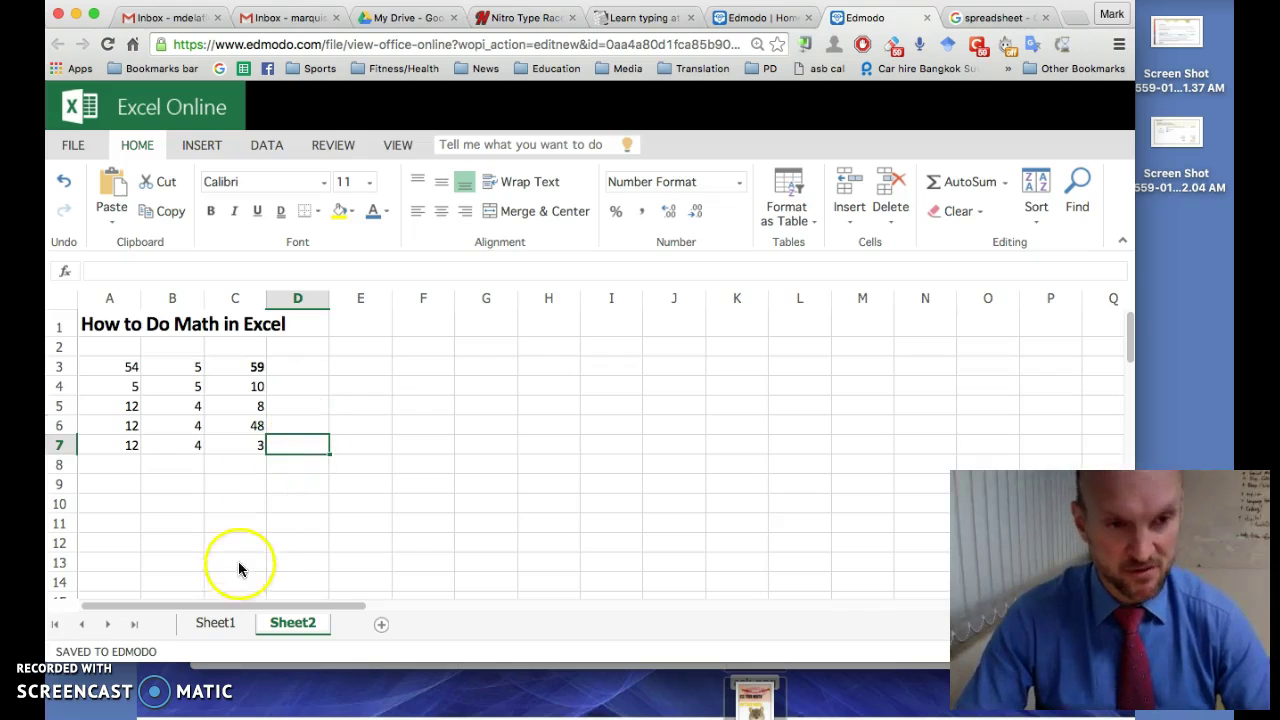
{"action": "left_click", "coordinate": [255, 483]}
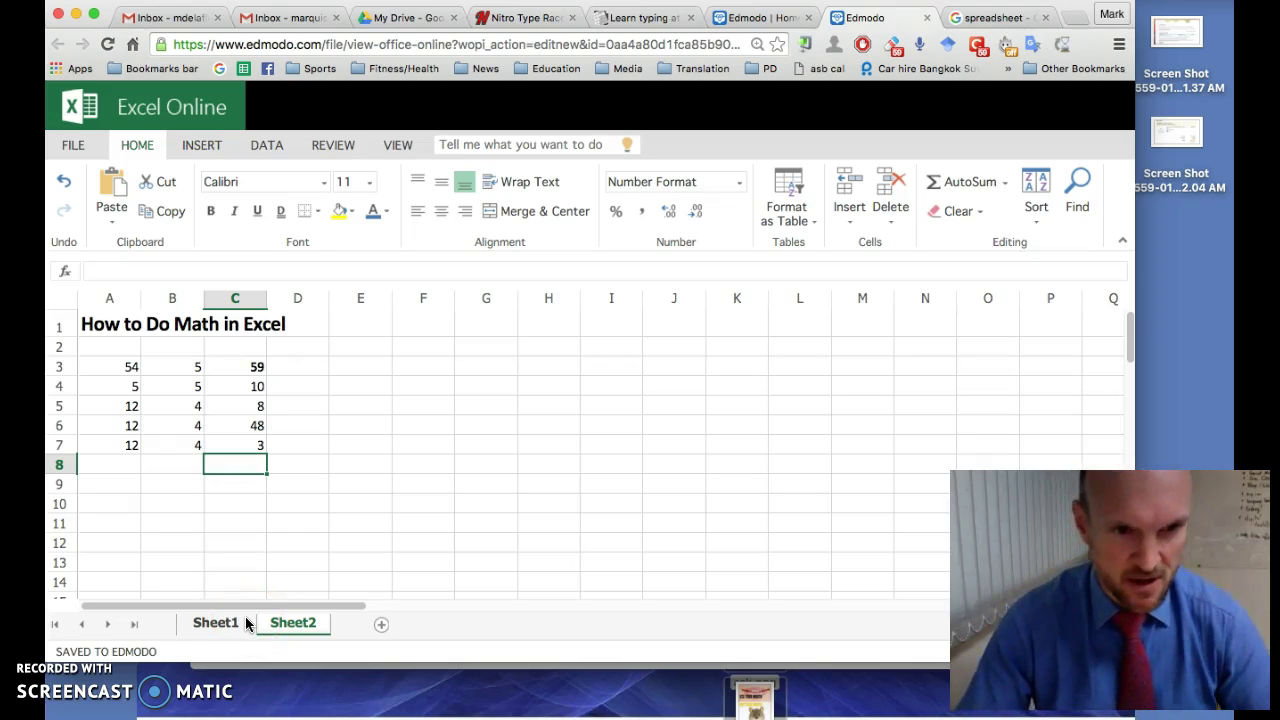
{"action": "type", "text": "SUM"}
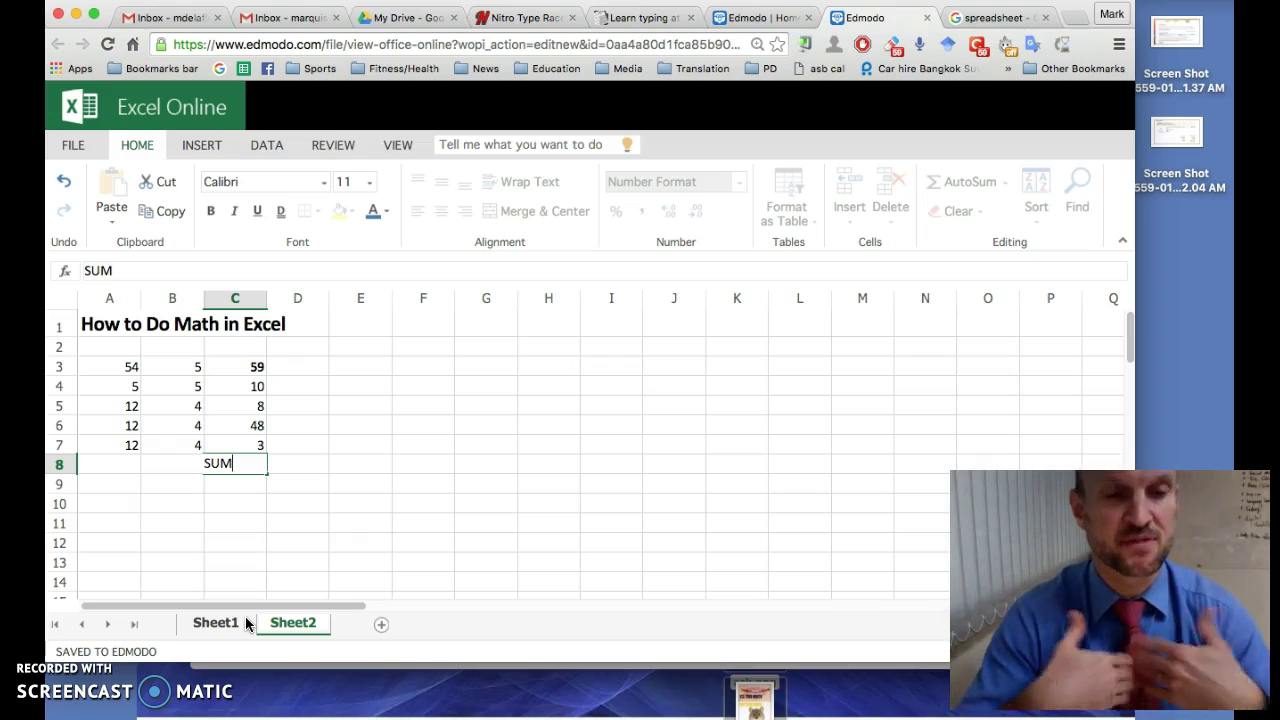
{"action": "left_click", "coordinate": [292, 543]}
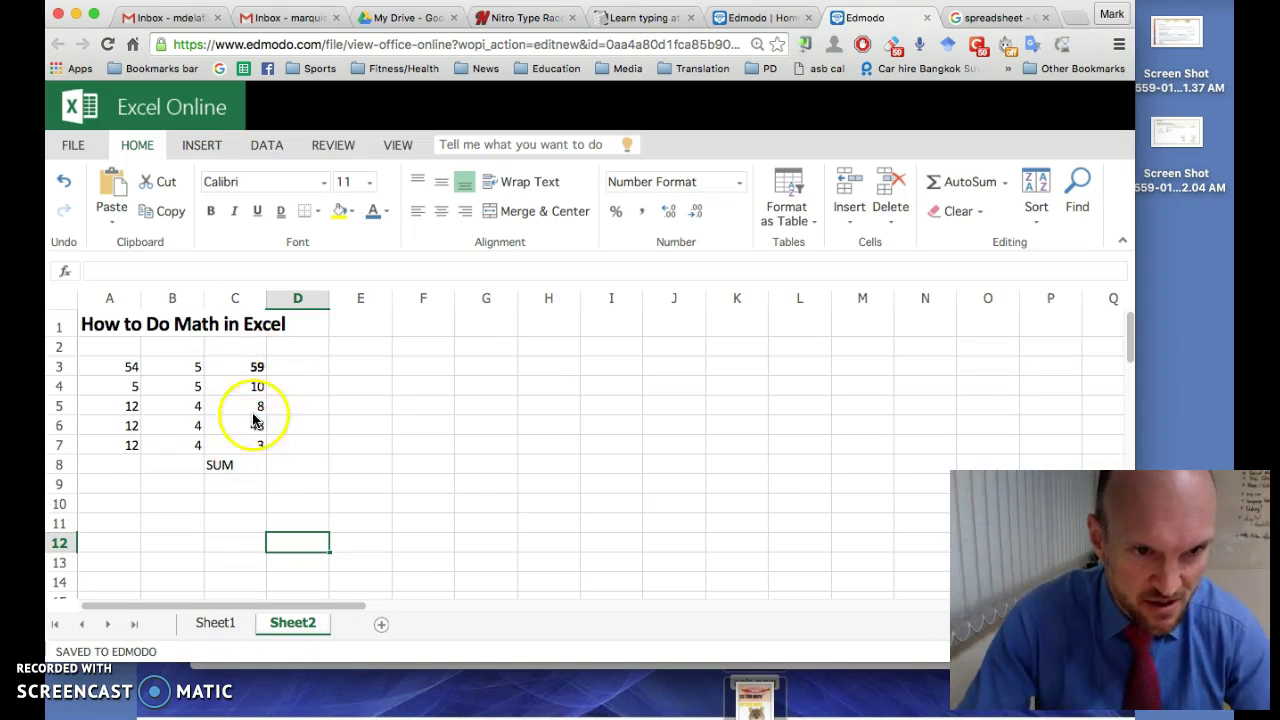
{"action": "left_click", "coordinate": [241, 470]}
{"action": "key", "text": "Delete"}
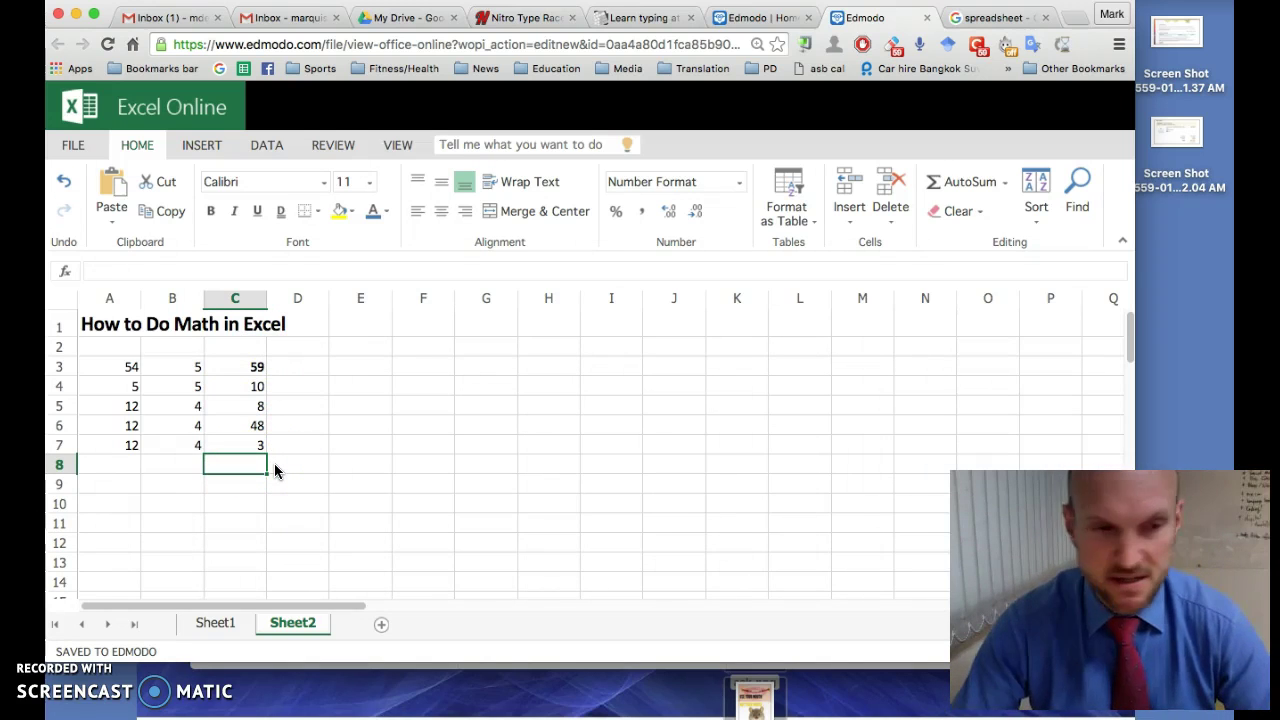
Total the results in column C by adding an AutoSum formula =SUM(C3:C7) in cell C8.
{"action": "left_click", "coordinate": [252, 470]}
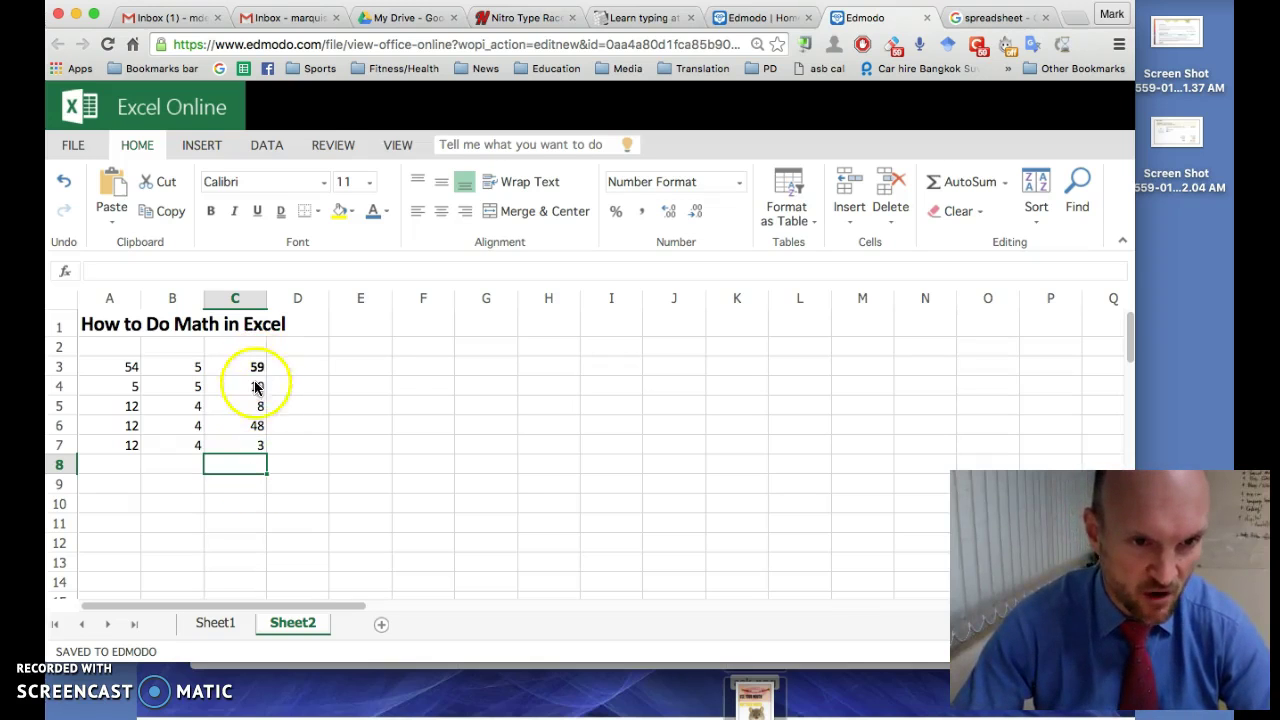
{"action": "left_click", "coordinate": [247, 467]}
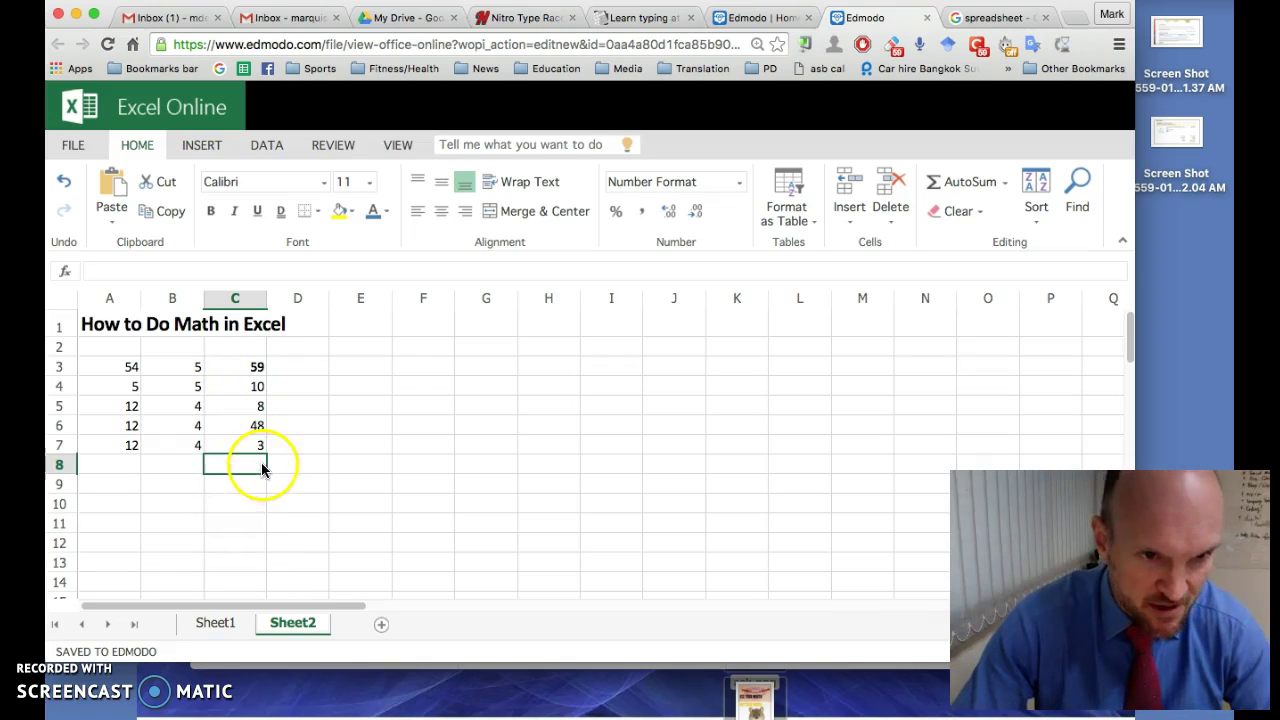
{"action": "left_click", "coordinate": [963, 186]}
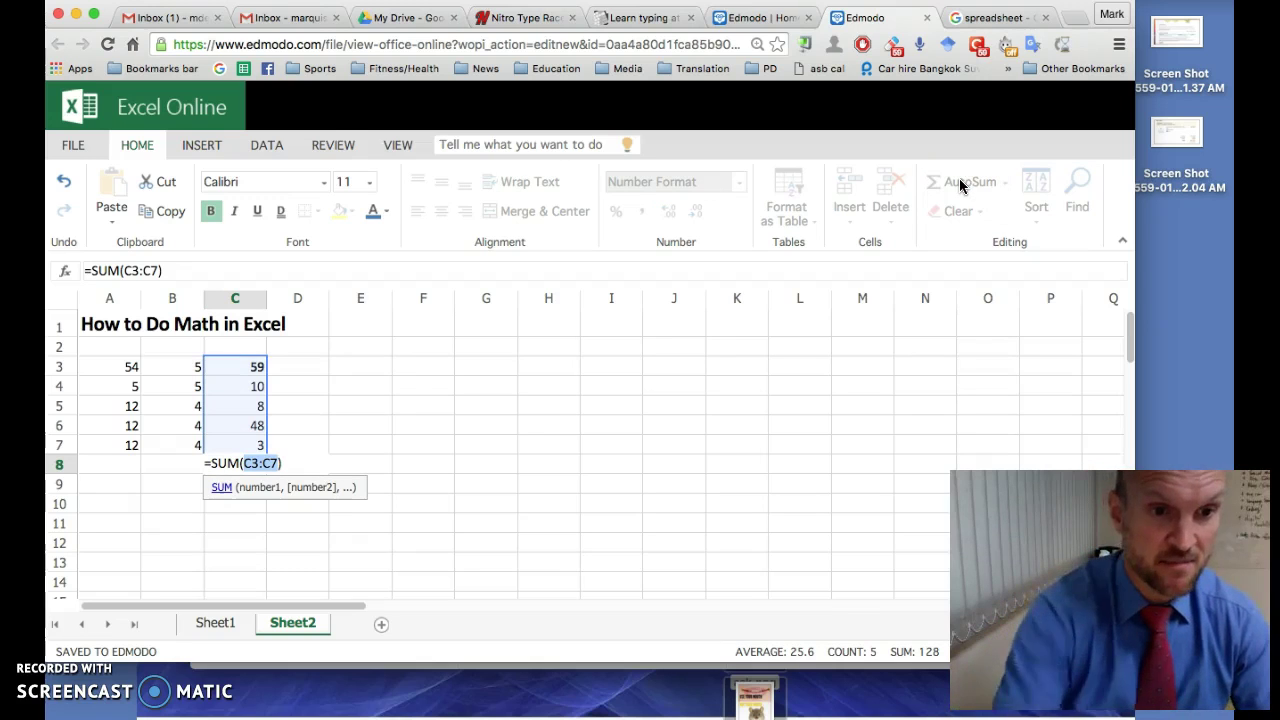
{"action": "left_click", "coordinate": [679, 320]}
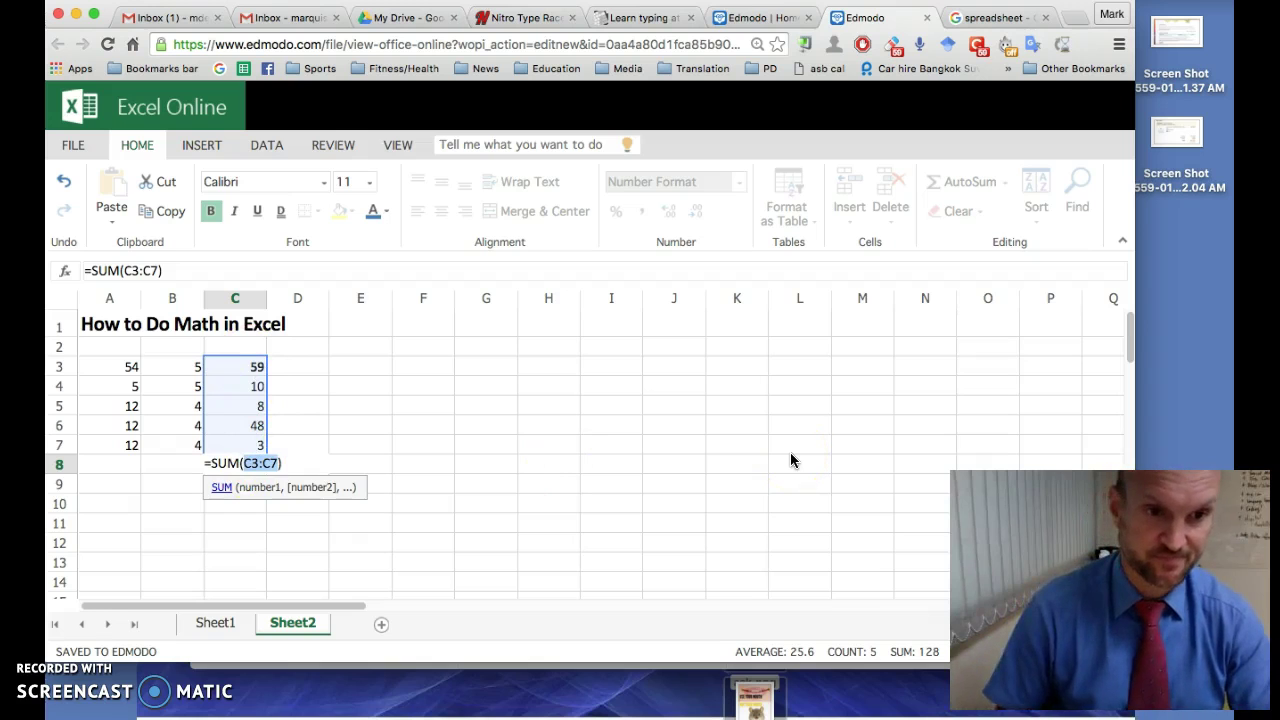
{"action": "key", "text": "Return"}
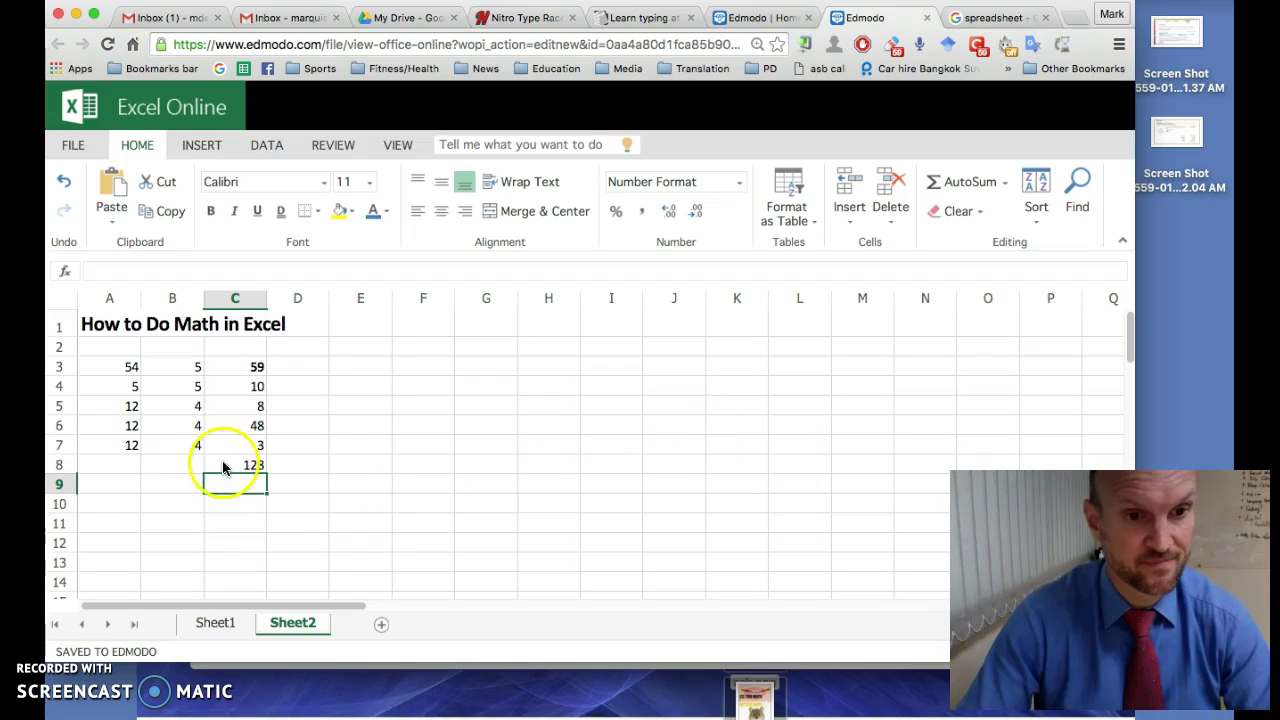
Make the column total in cell C8 bold and deselect it.
{"action": "left_click", "coordinate": [224, 467]}
{"action": "left_click", "coordinate": [212, 213]}
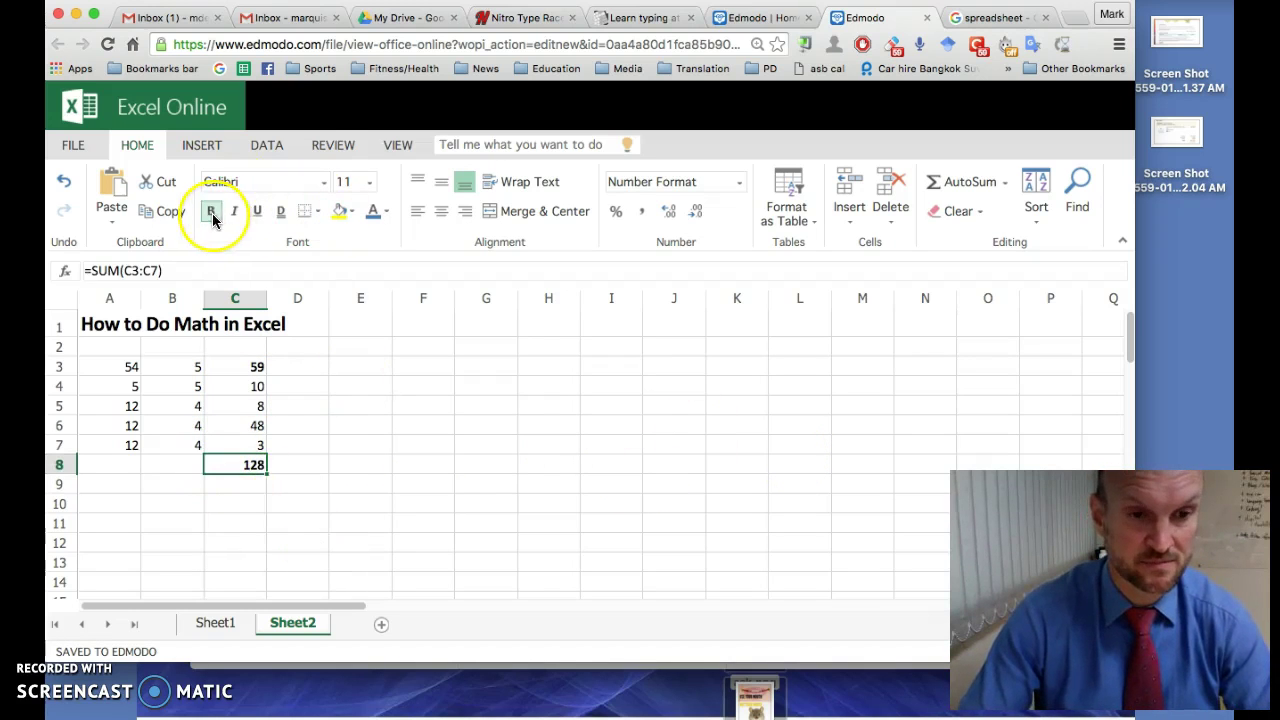
{"action": "left_click", "coordinate": [292, 484]}
{"action": "left_click", "coordinate": [260, 526]}
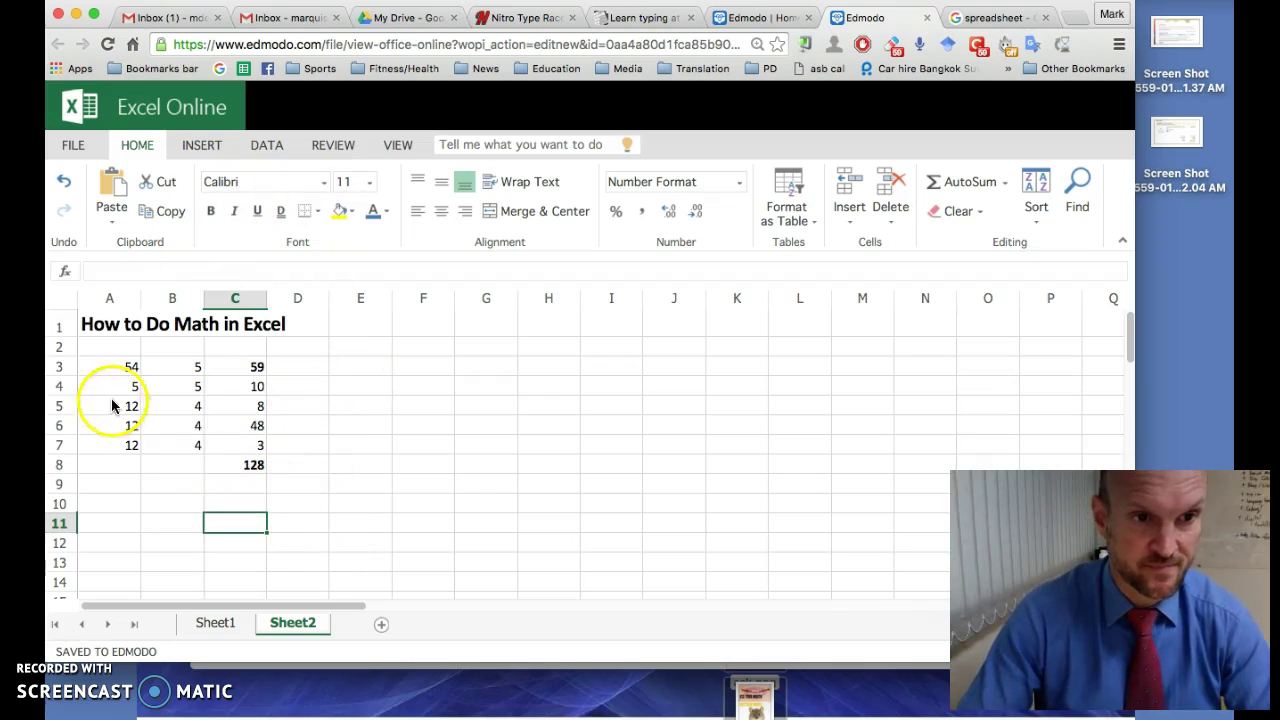
Change the value in cell B4 to 55 so the dependent formulas recalculate.
{"action": "left_click", "coordinate": [192, 389]}
{"action": "type", "text": "55"}
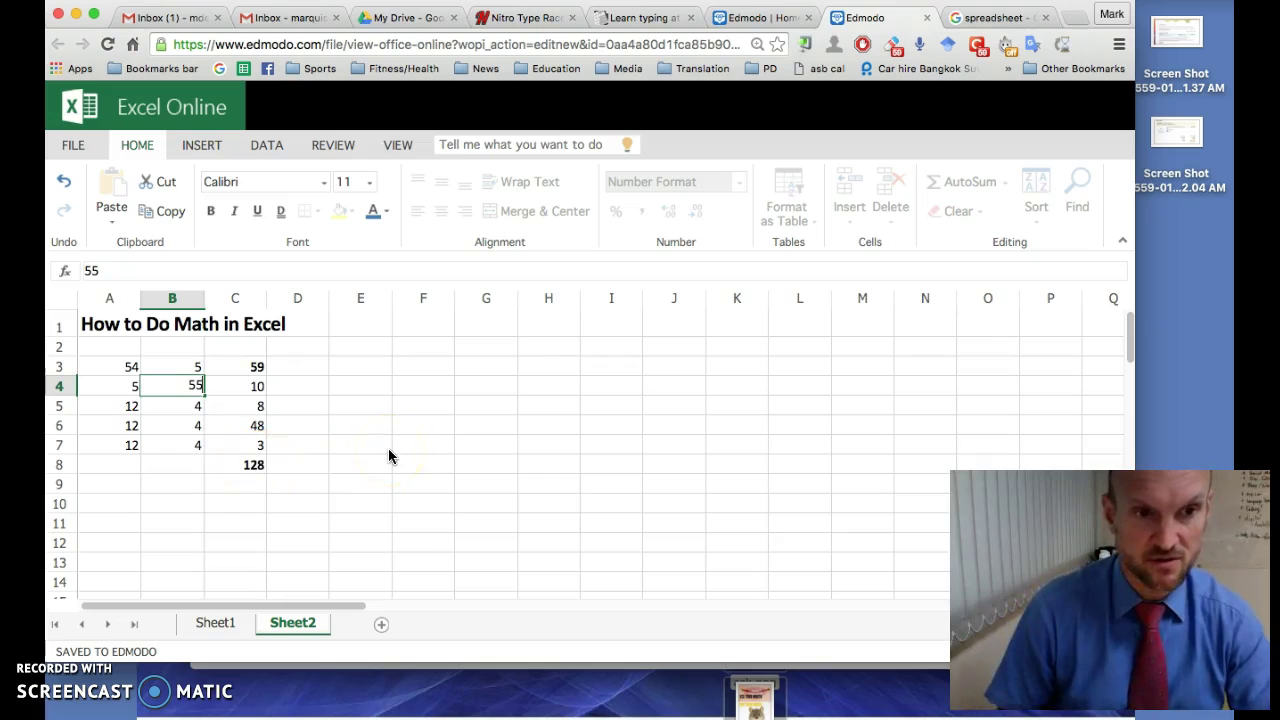
{"action": "key", "text": "Return"}
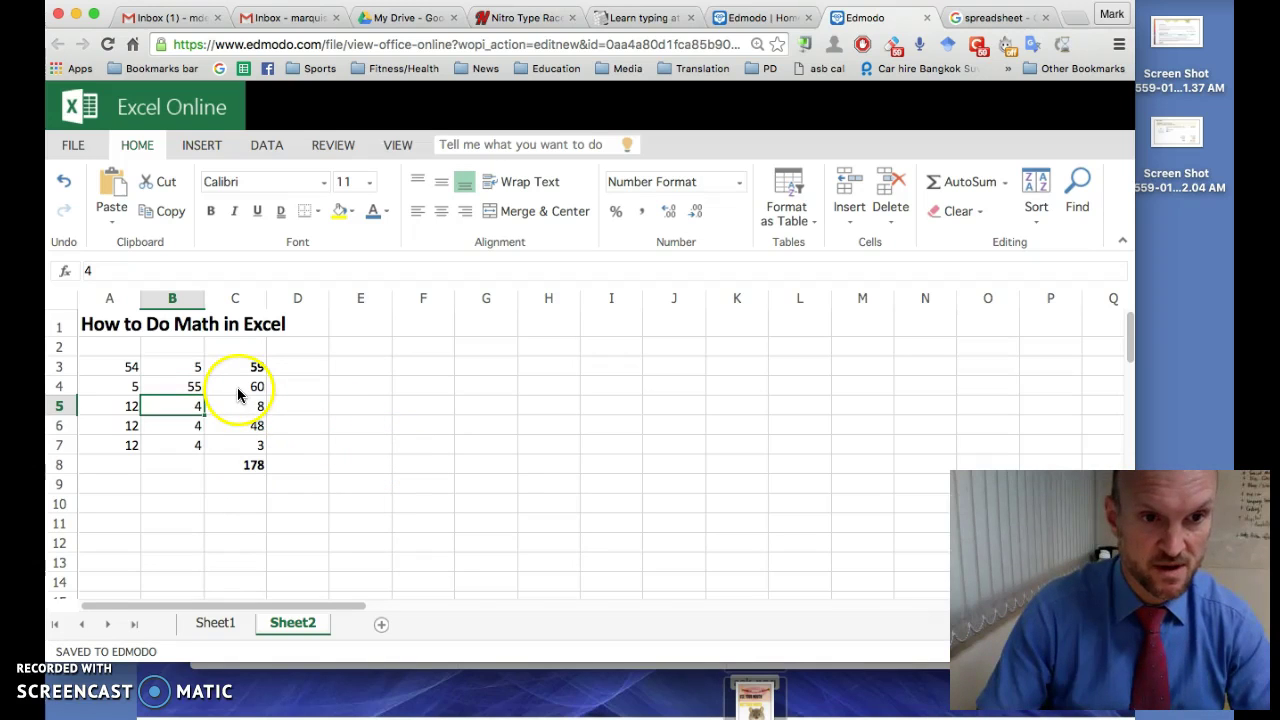